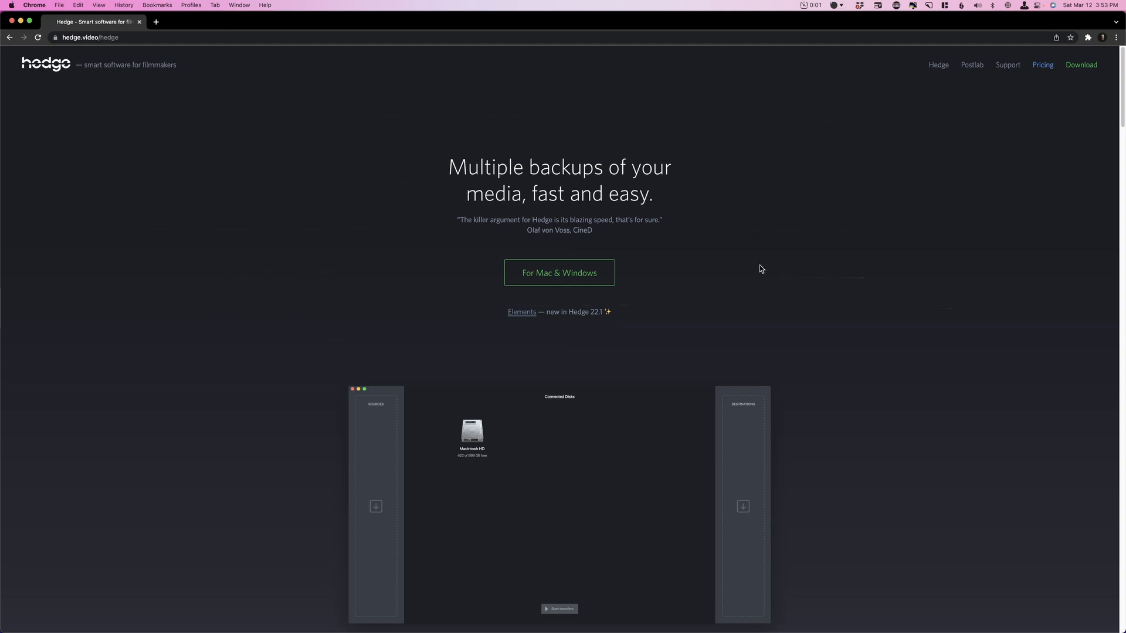
Look through the Hedge product page's feature sections, including simultaneous backups, verification, presets and Netflix certification
scroll(759, 296, "down", 5)
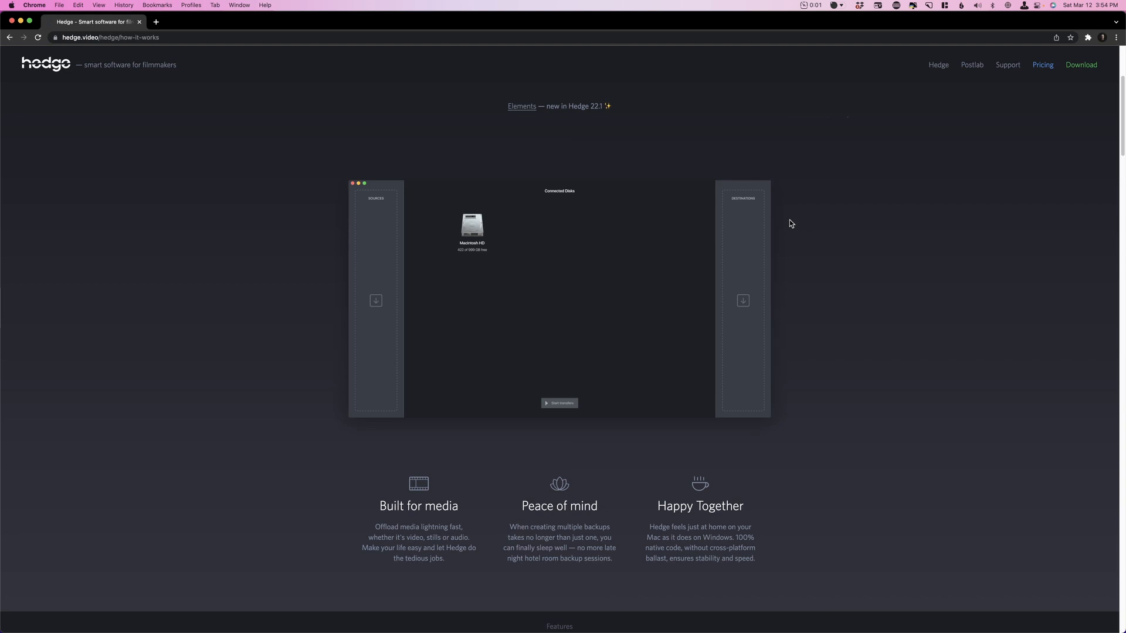
scroll(789, 241, "down", 6)
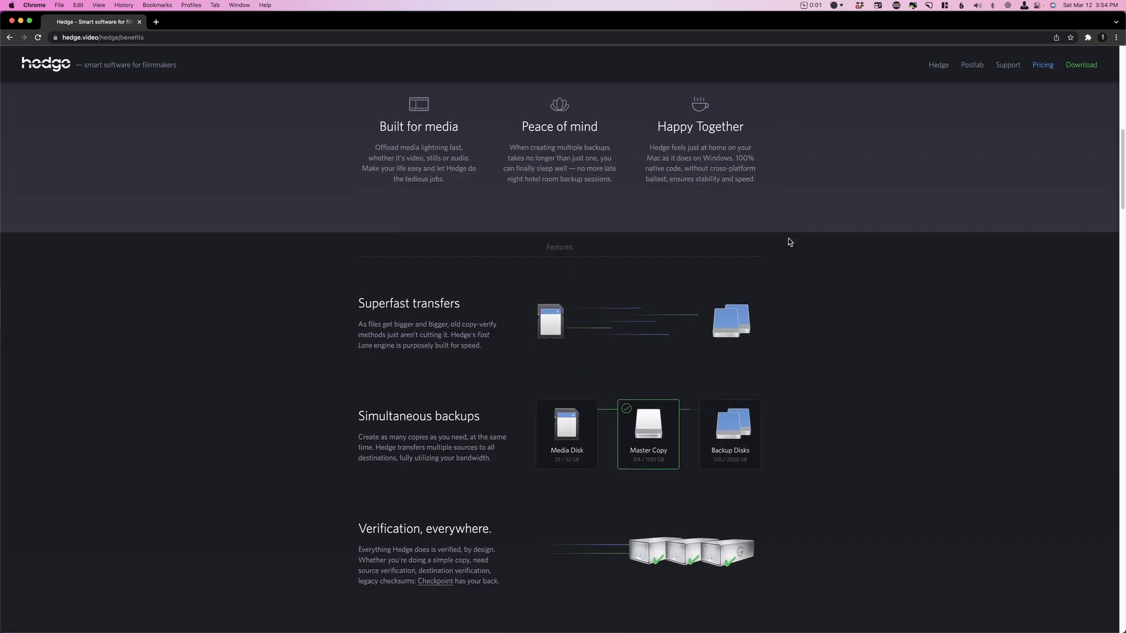
scroll(790, 241, "down", 2)
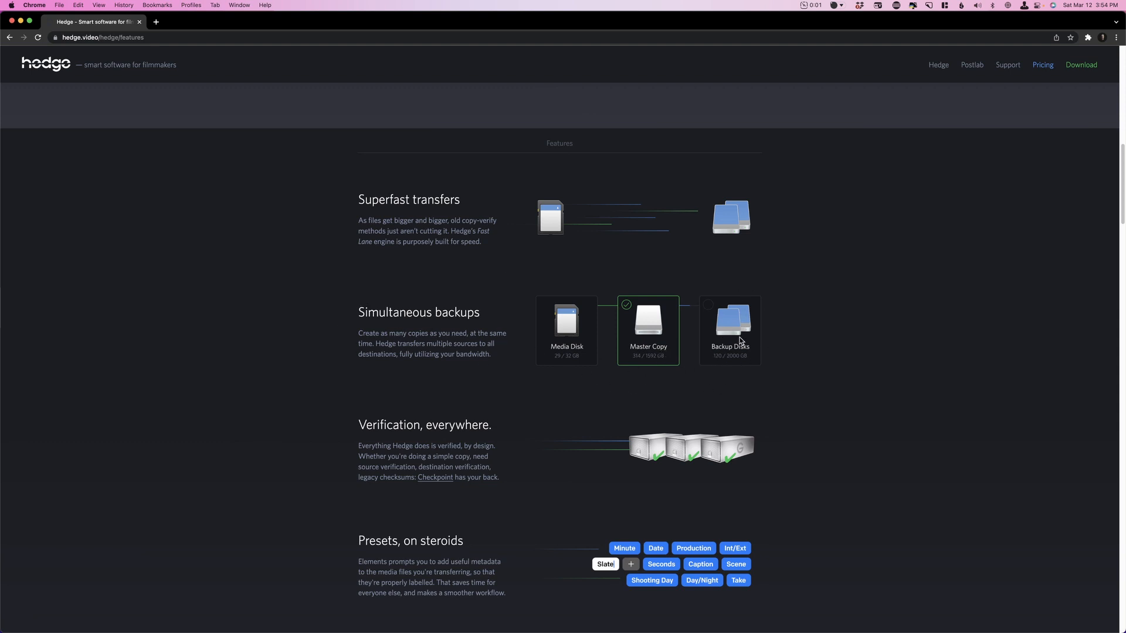
scroll(798, 377, "down", 5)
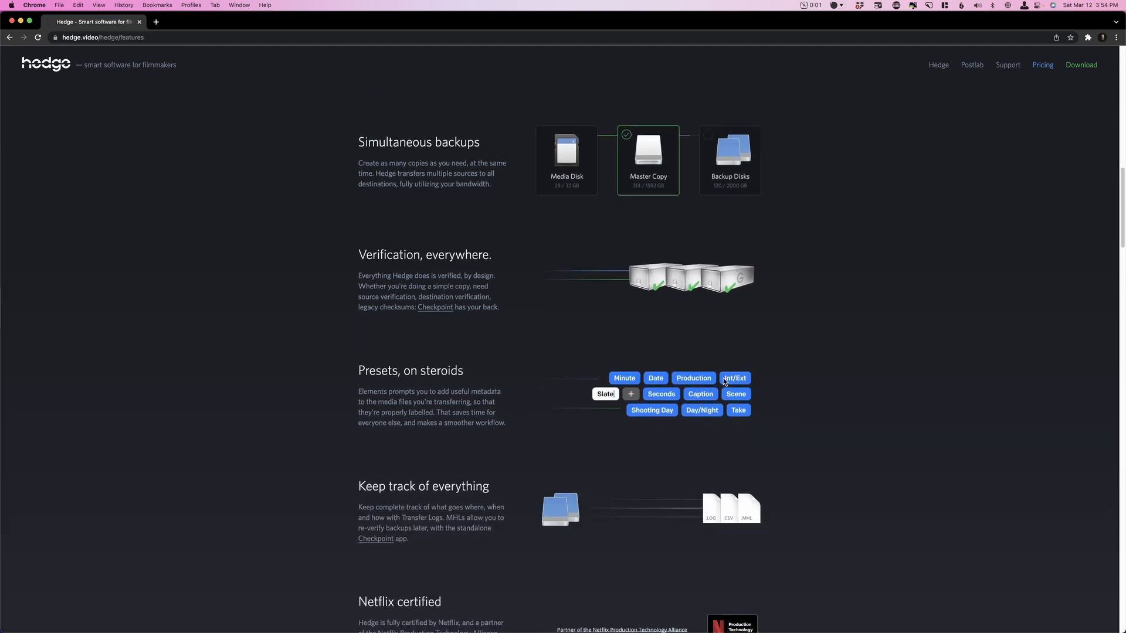
scroll(529, 404, "down", 6)
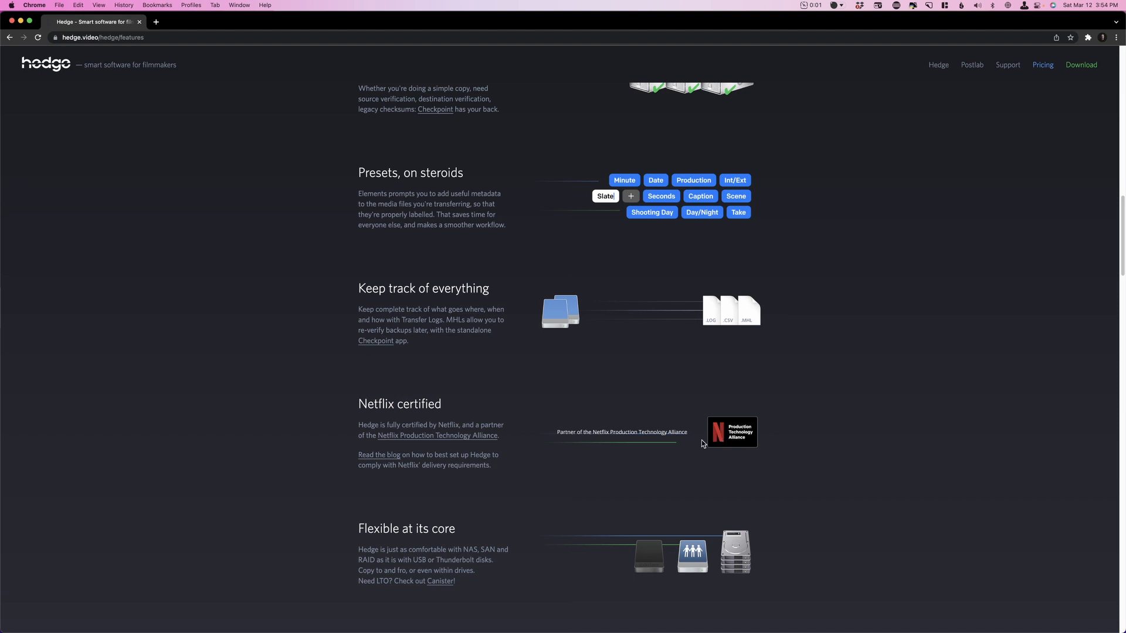
scroll(517, 339, "up", 18)
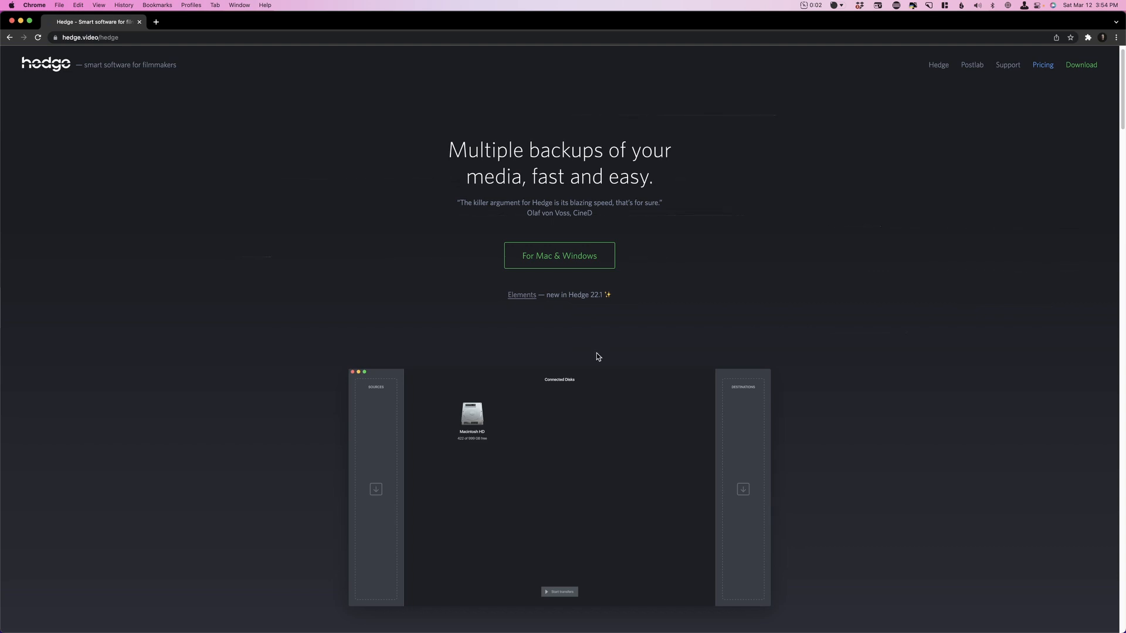
Clear the browser and OBS windows off the desktop and spread out the Hedge, TEST folder and Foolcat windows
left_click(12, 21)
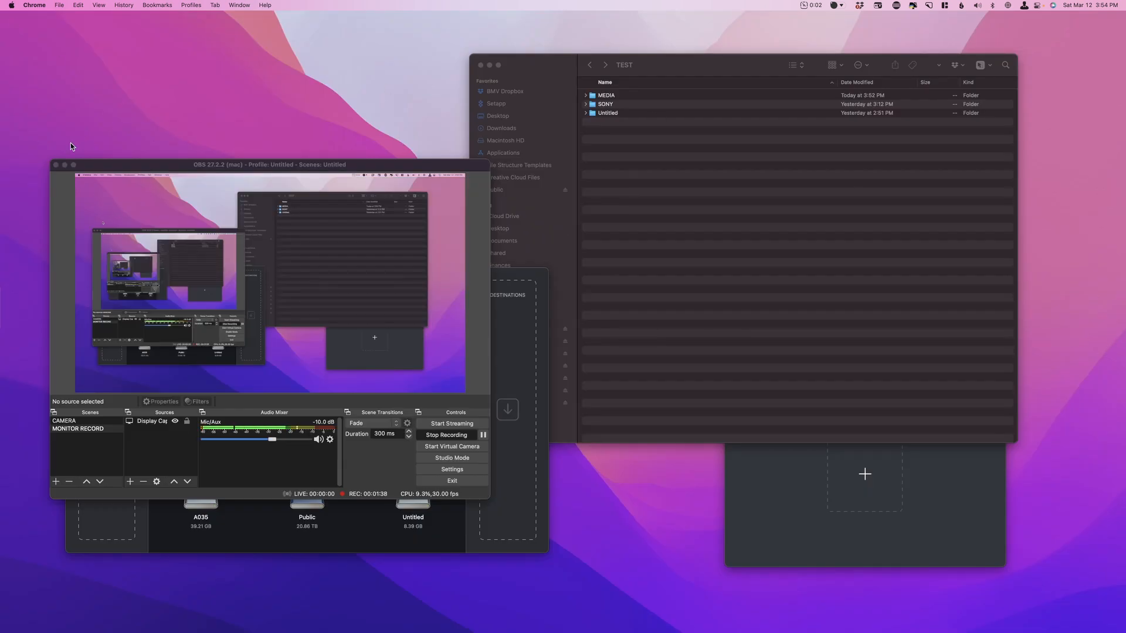
left_click(65, 166)
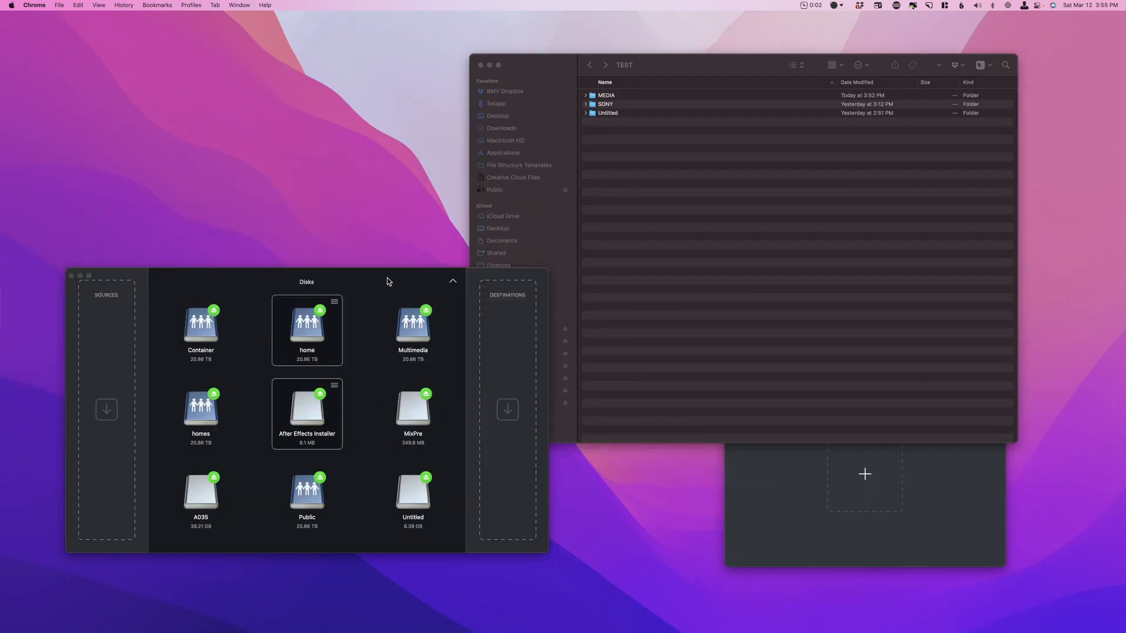
left_click_drag(388, 277, 608, 254)
left_click_drag(689, 58, 198, 100)
mouse_move(578, 253)
left_mouse_down()
mouse_move(604, 139)
mouse_move(555, 252)
left_mouse_up()
left_click_drag(916, 382, 1017, 47)
left_click_drag(221, 106, 335, 91)
Add the MEDIA folder from TEST as a Hedge transfer destination and close the folder window
left_click(242, 122)
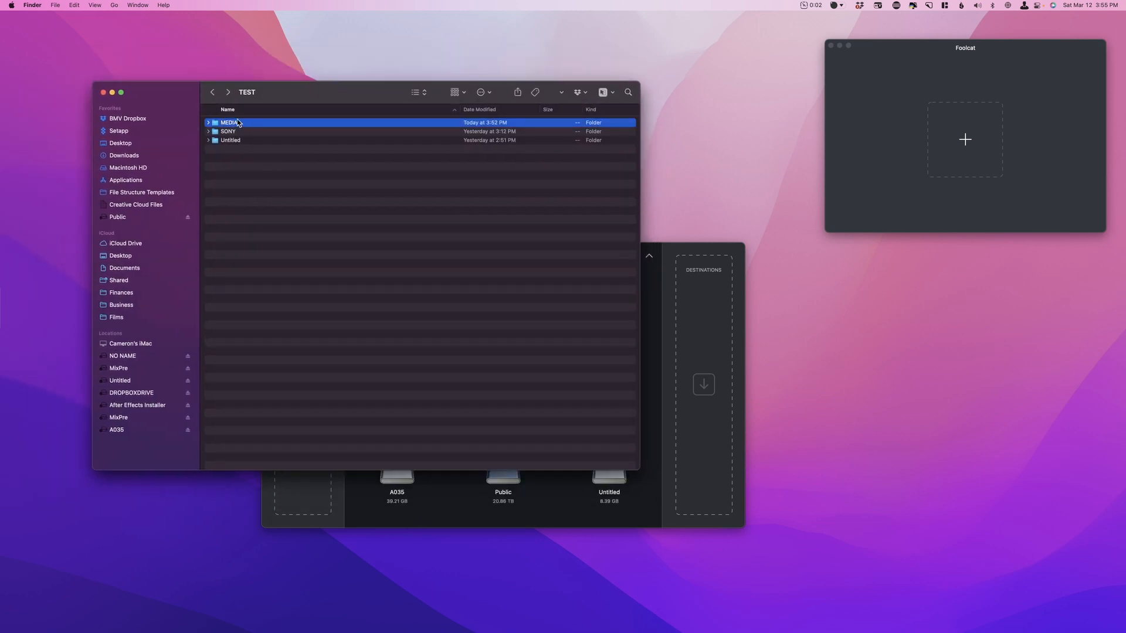
left_click_drag(237, 123, 698, 365)
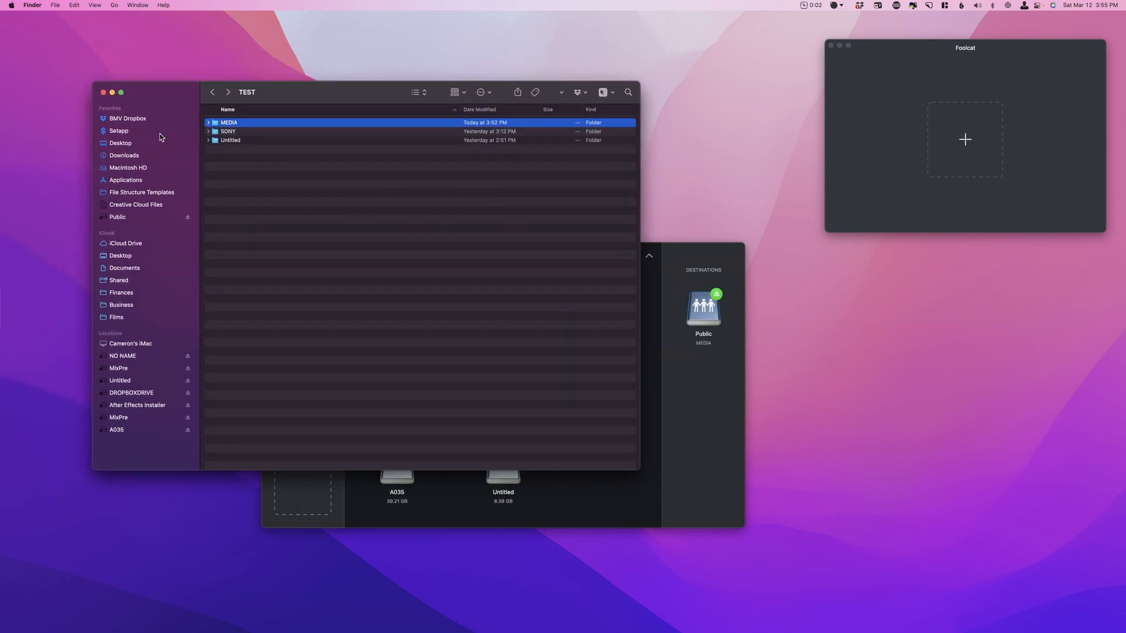
left_click(103, 92)
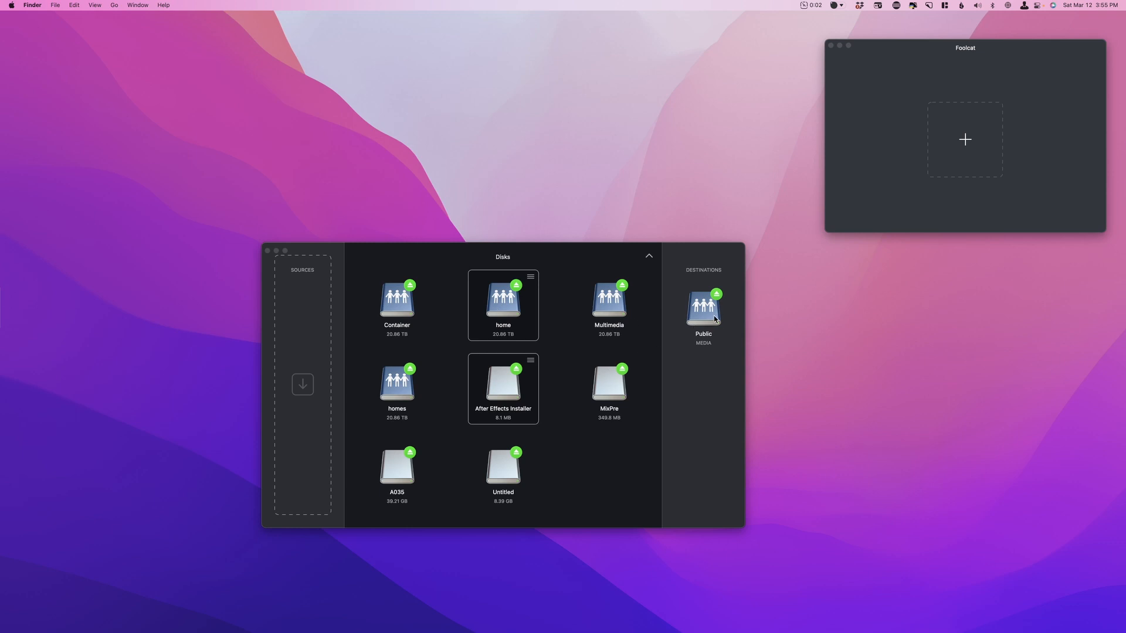
Enlarge the Hedge window to fit all disks and add the smaller MixPre disk and A035 as sources
left_click(587, 459)
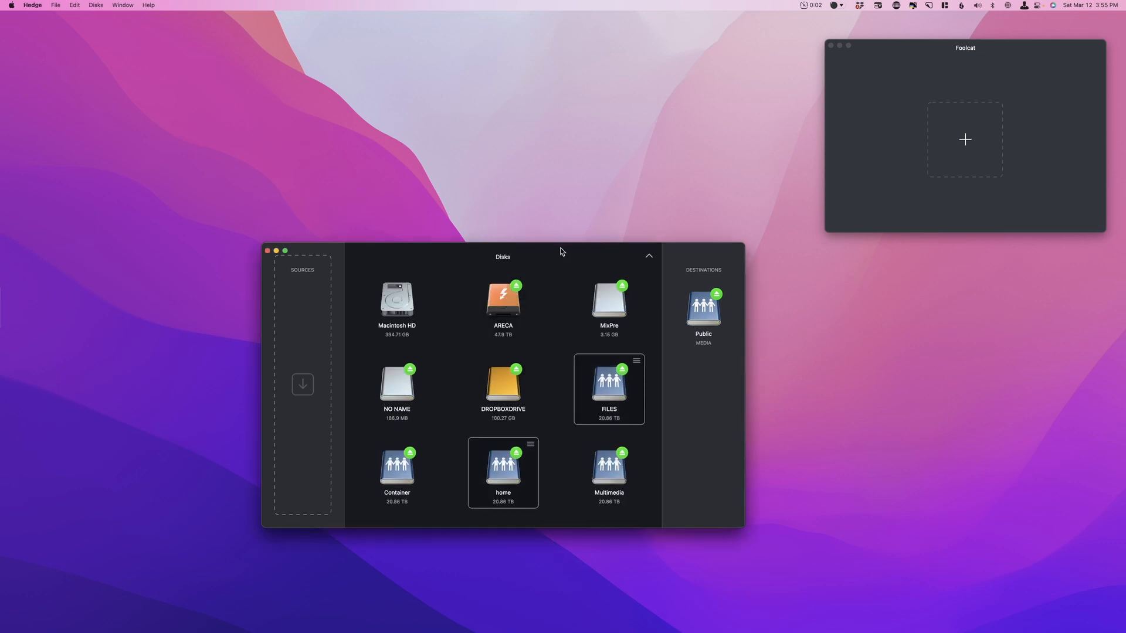
left_click_drag(560, 252, 543, 190)
left_click_drag(729, 470, 840, 563)
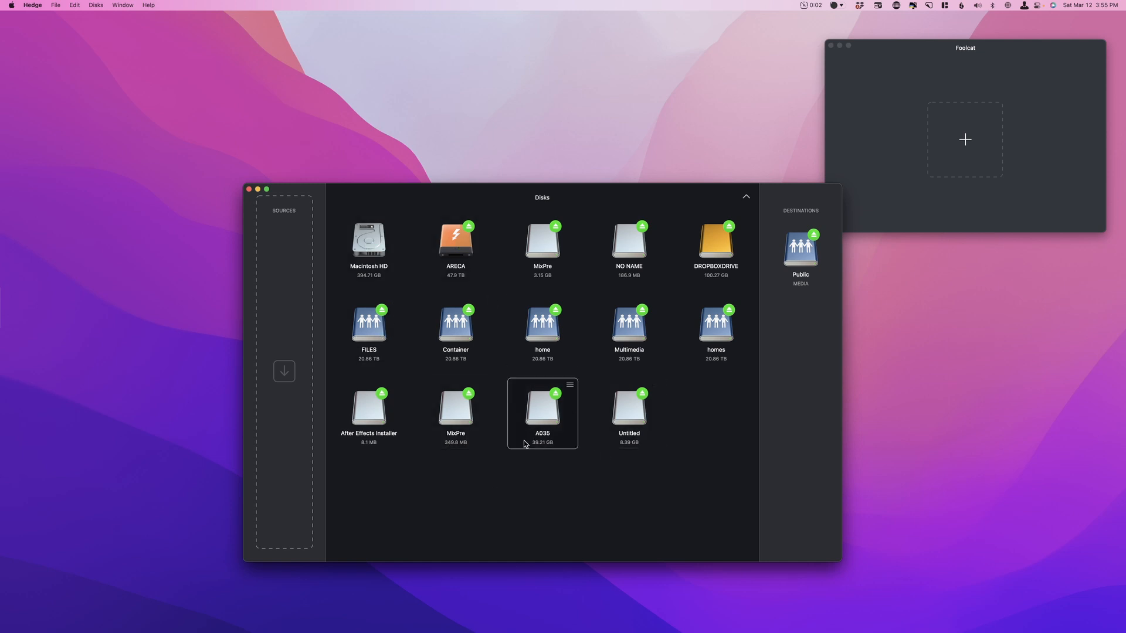
left_click_drag(450, 417, 297, 379)
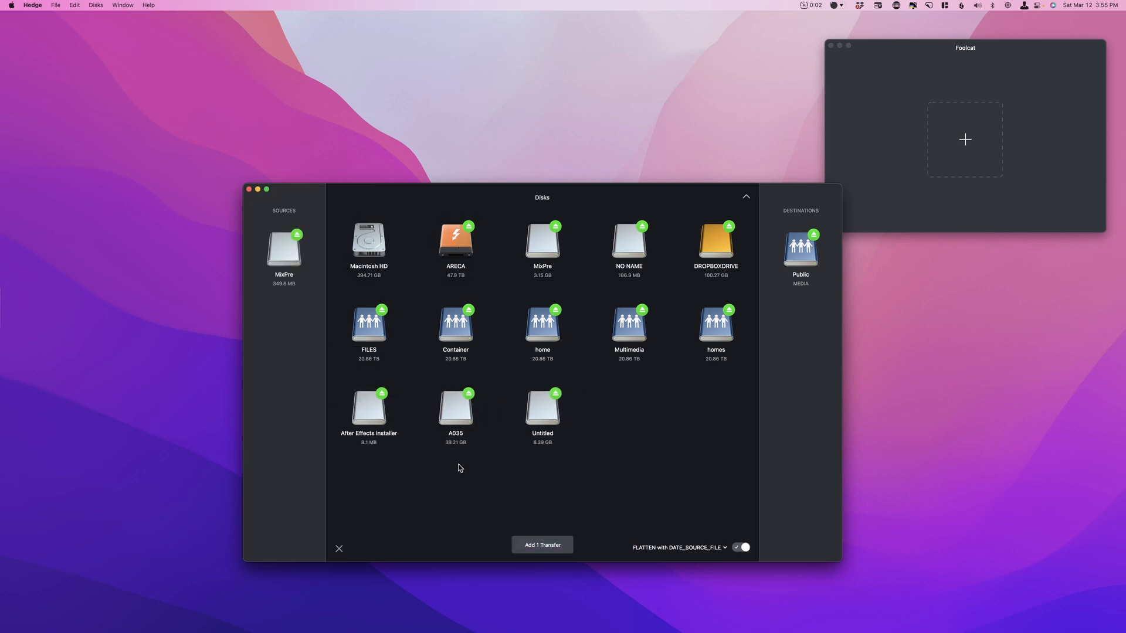
left_click_drag(460, 415, 322, 379)
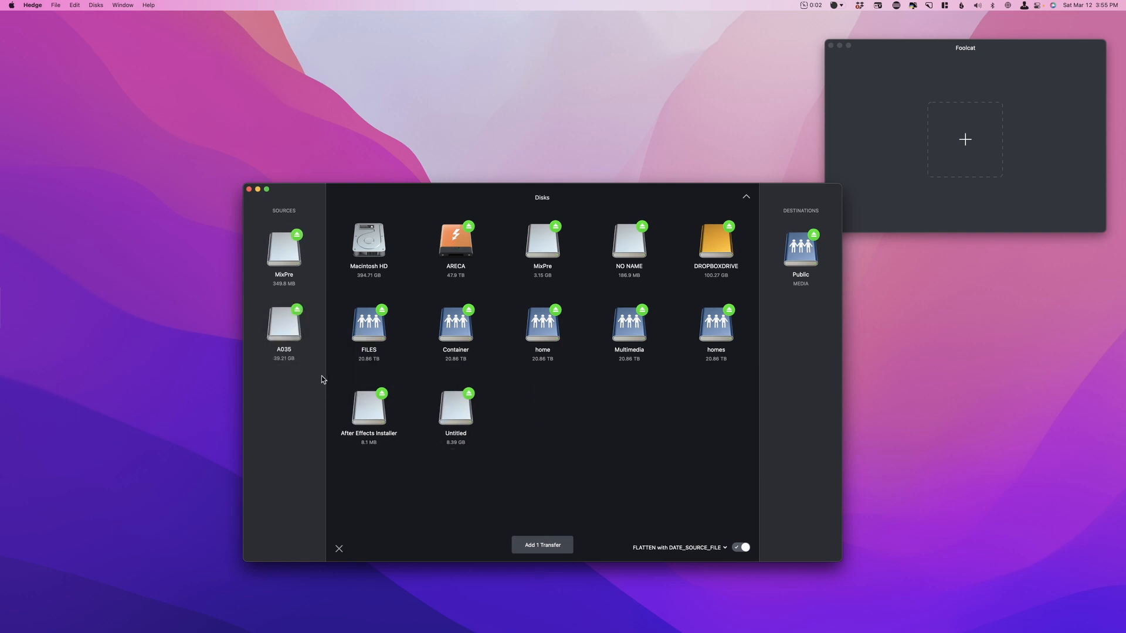
Add the Untitled disk as a source and rename it SONY
double_click(459, 432)
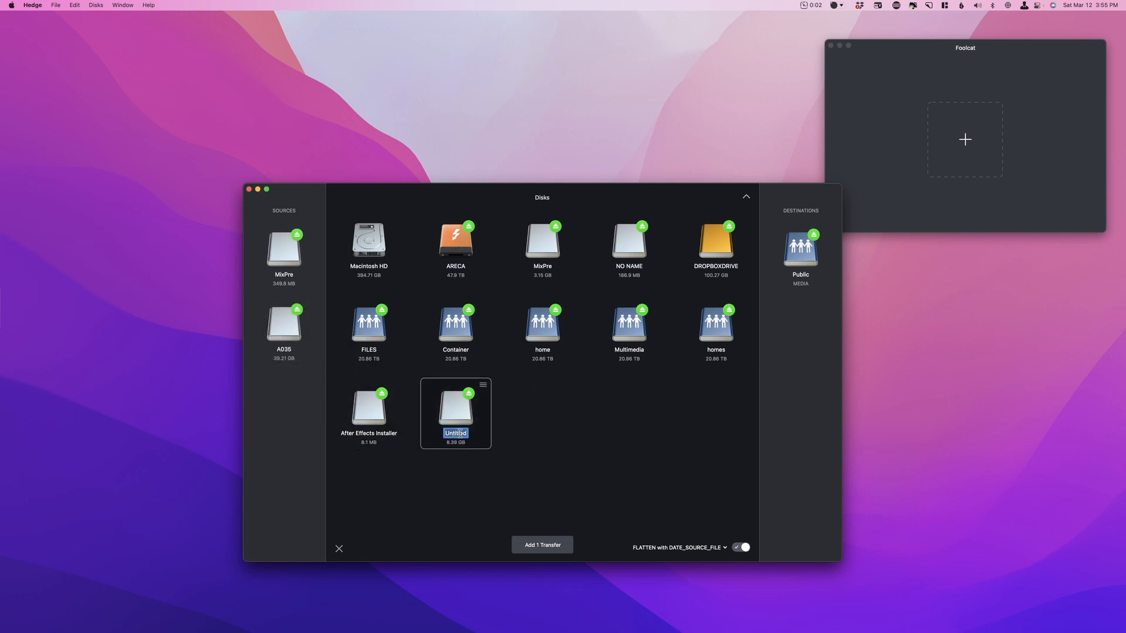
left_click(498, 483)
left_click_drag(438, 417, 296, 418)
double_click(290, 425)
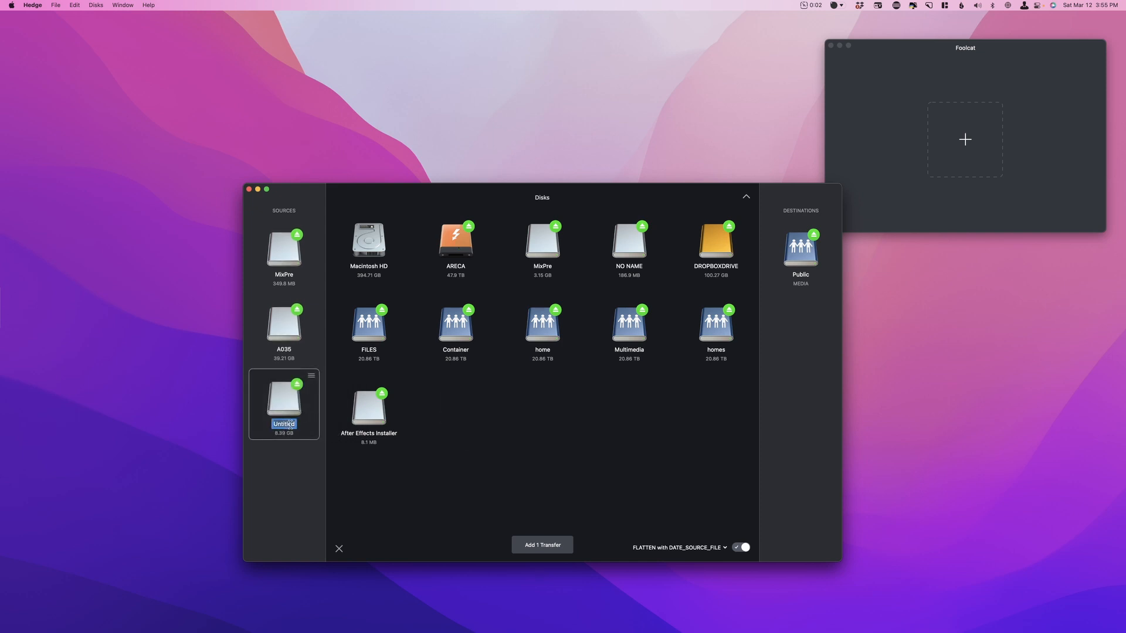
type("SONY")
left_click_drag(276, 409, 411, 432)
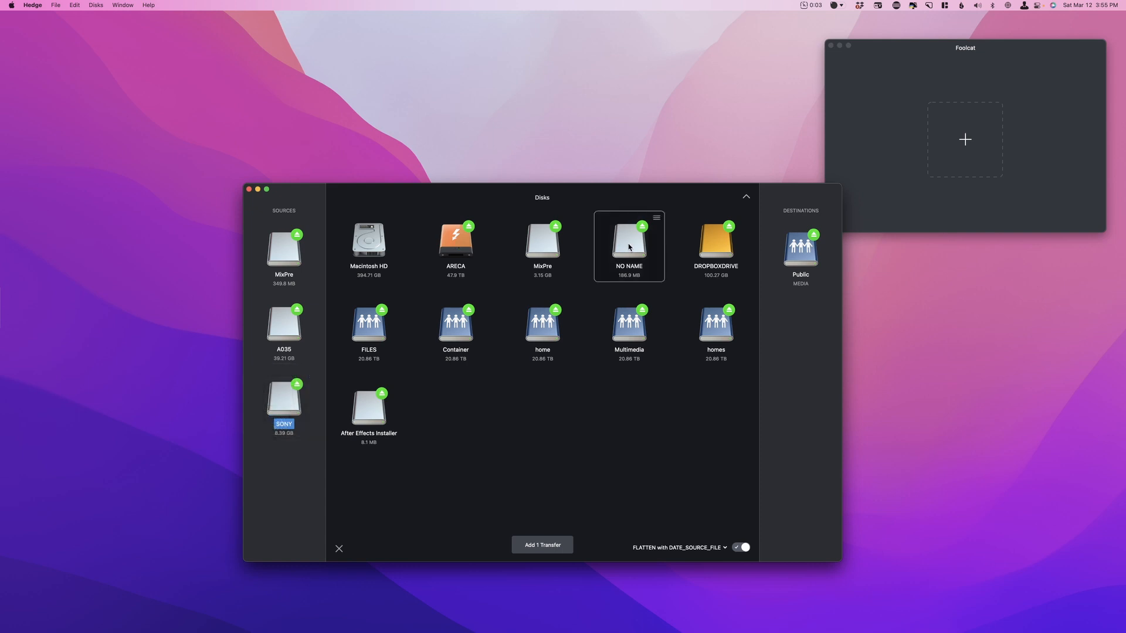
Add the NO NAME disk as a source, rename it LAV, and move the Hedge and Foolcat windows apart
left_click_drag(629, 247, 290, 493)
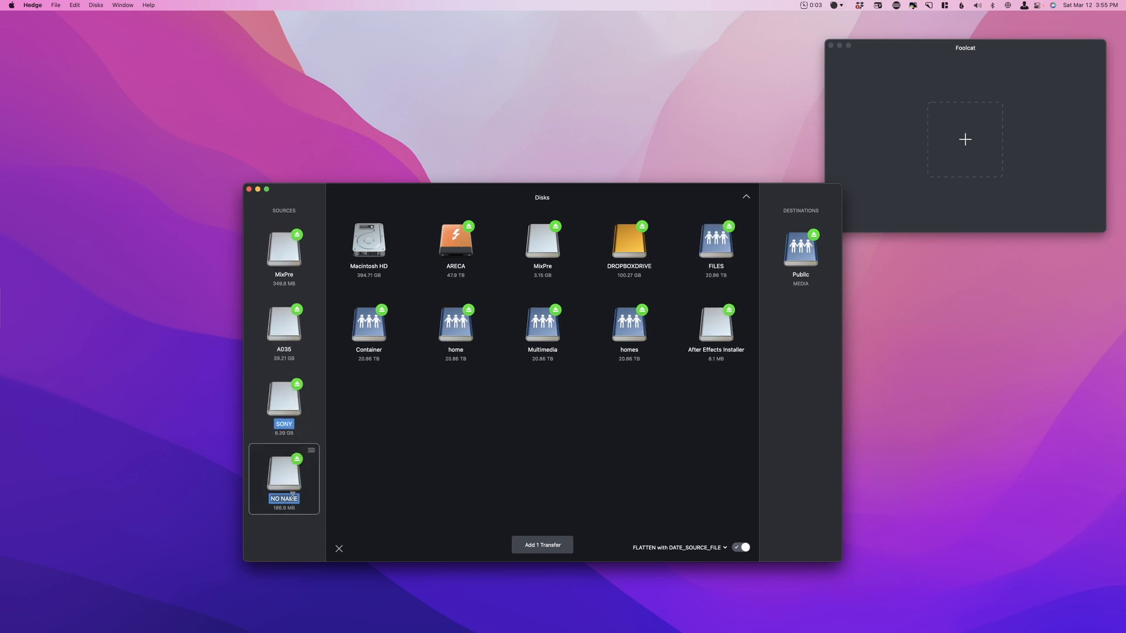
type("LAV")
key("Return")
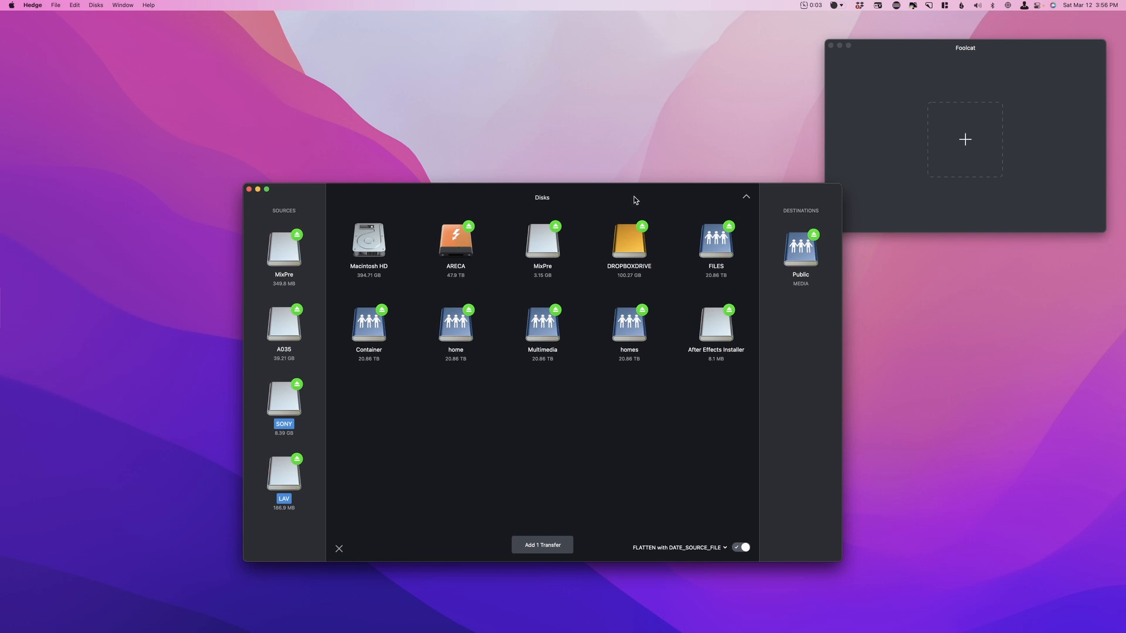
left_click_drag(876, 59, 894, 44)
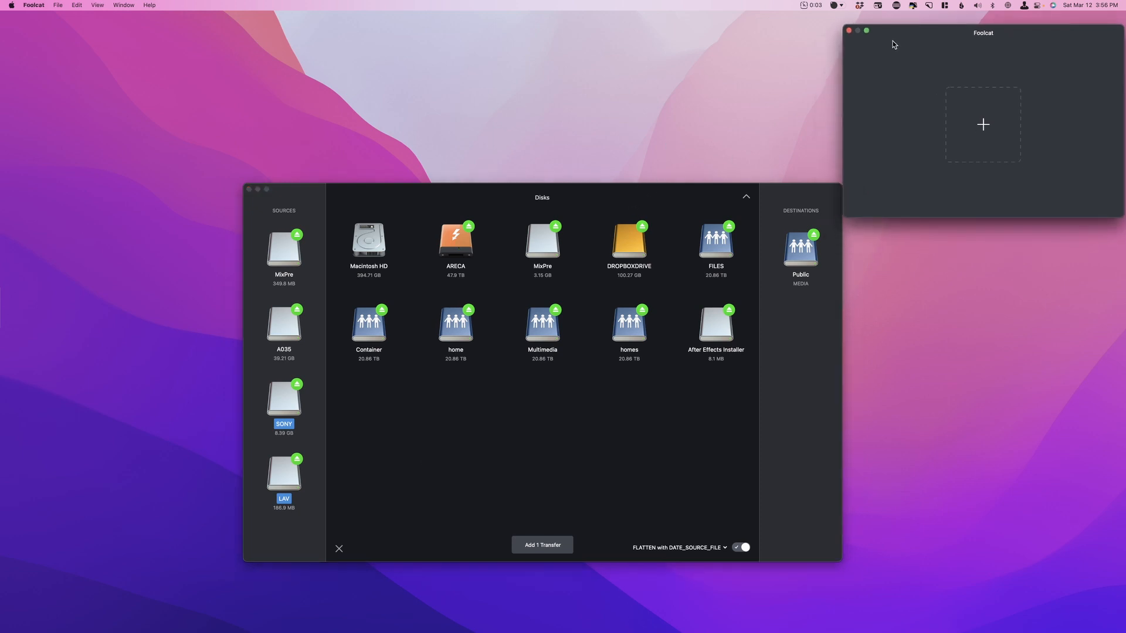
left_click_drag(597, 198, 576, 196)
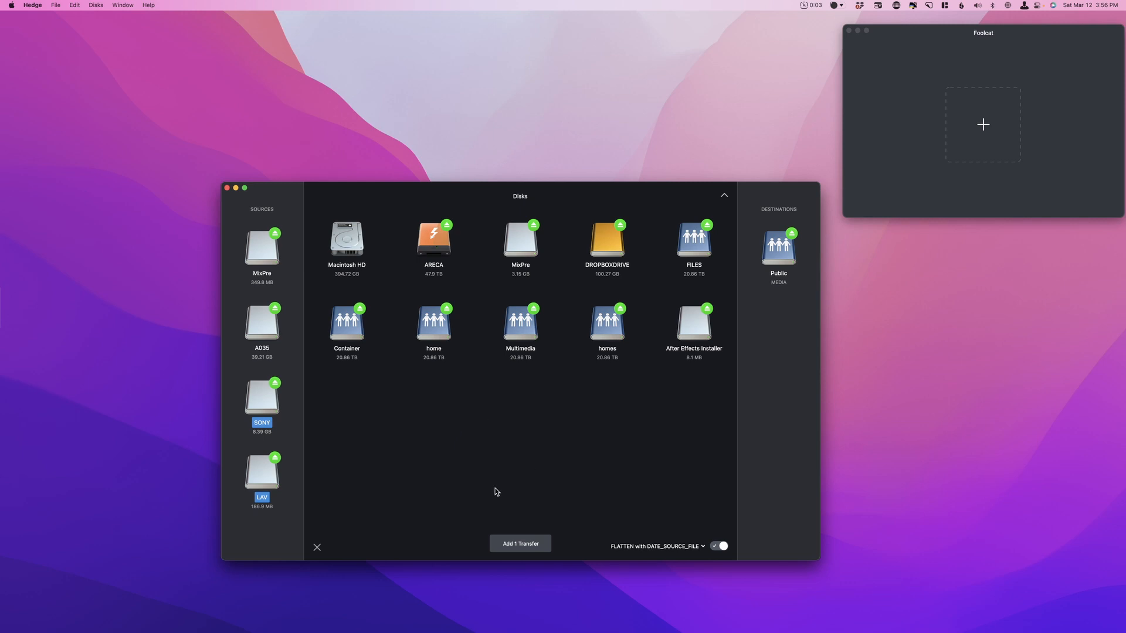
Switch to Finder, open the first listed MixPre card and show its folders as icons
mouse_move(420, 632)
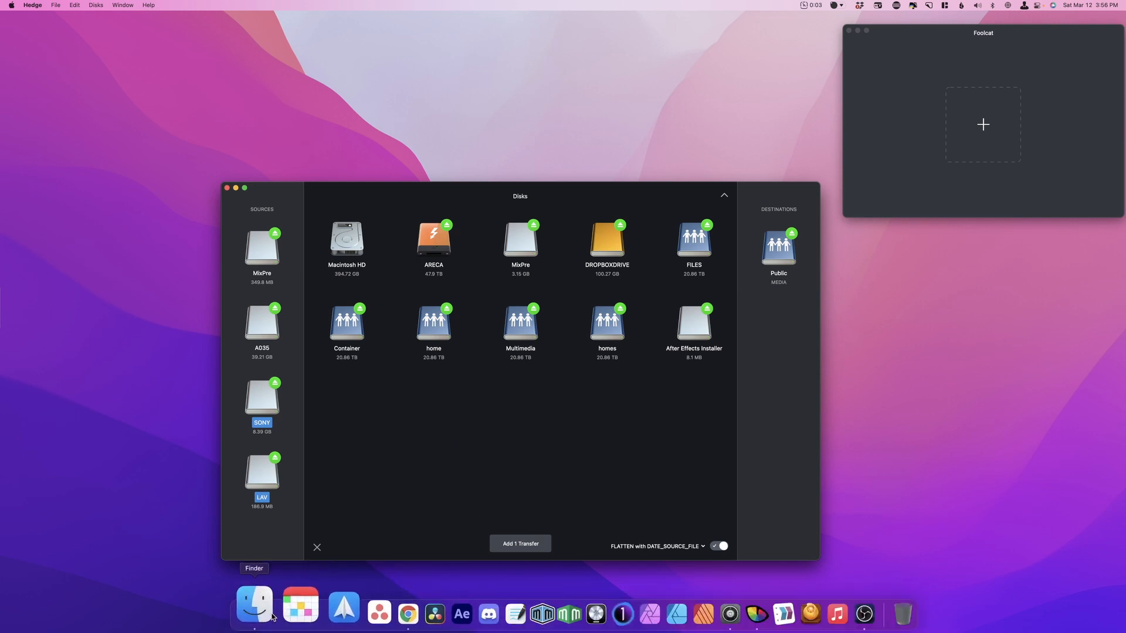
left_click(223, 614)
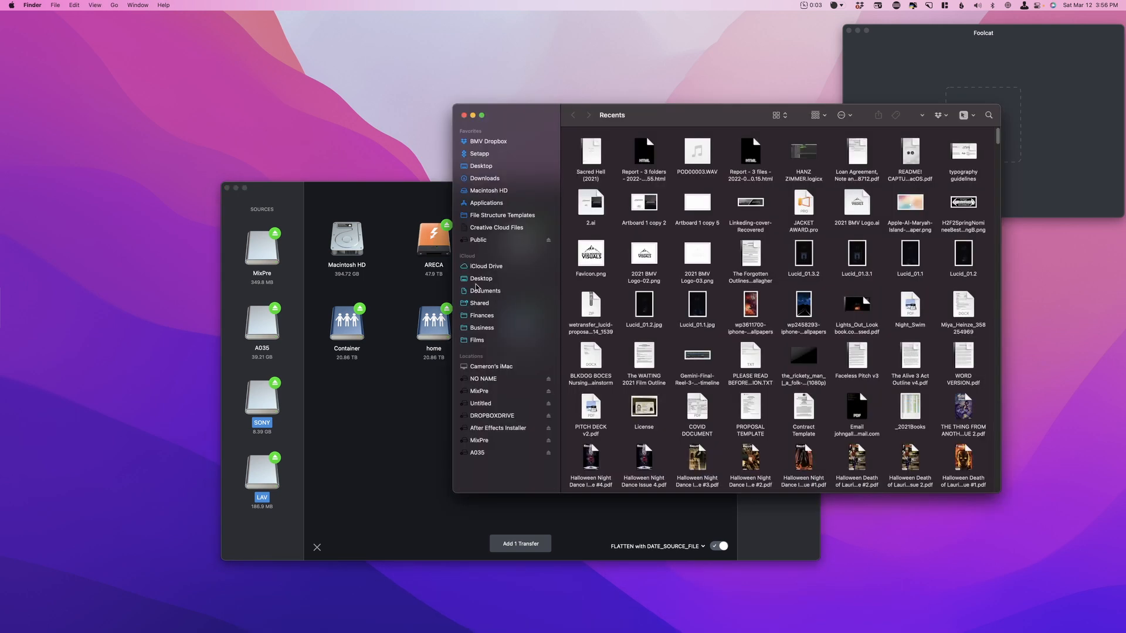
left_click(485, 242)
left_click(505, 366)
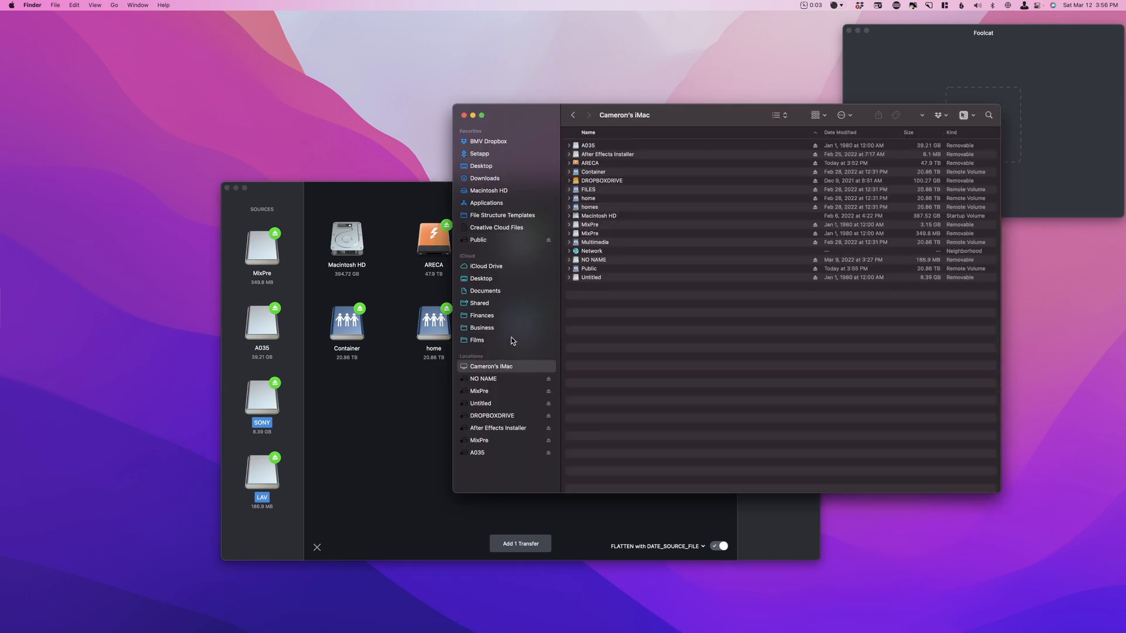
left_click(496, 390)
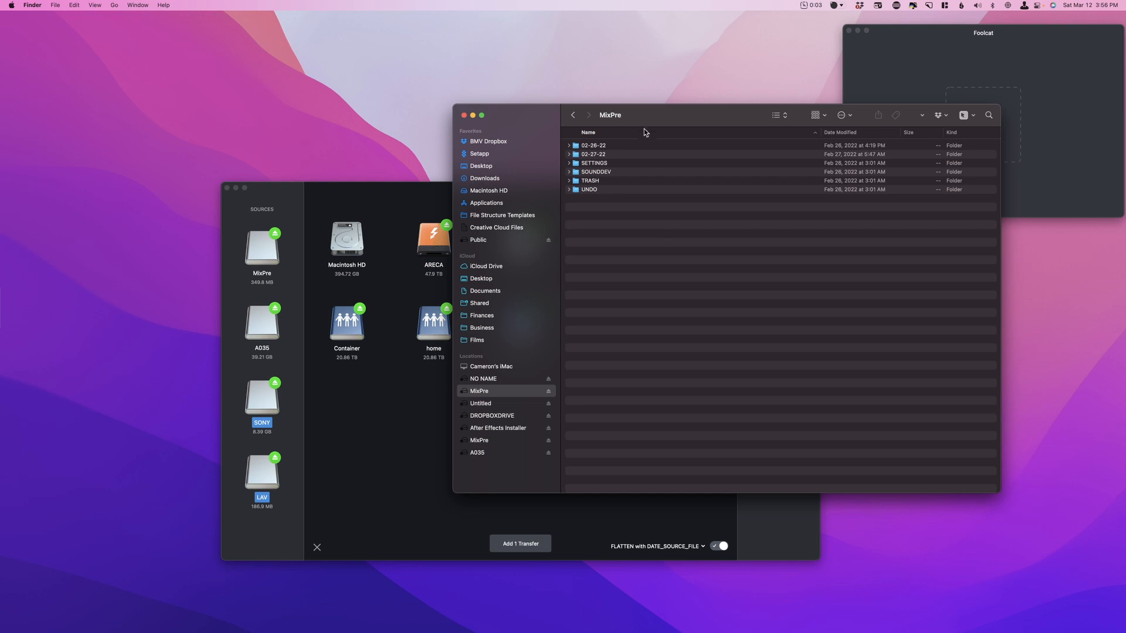
left_click_drag(644, 129, 534, 182)
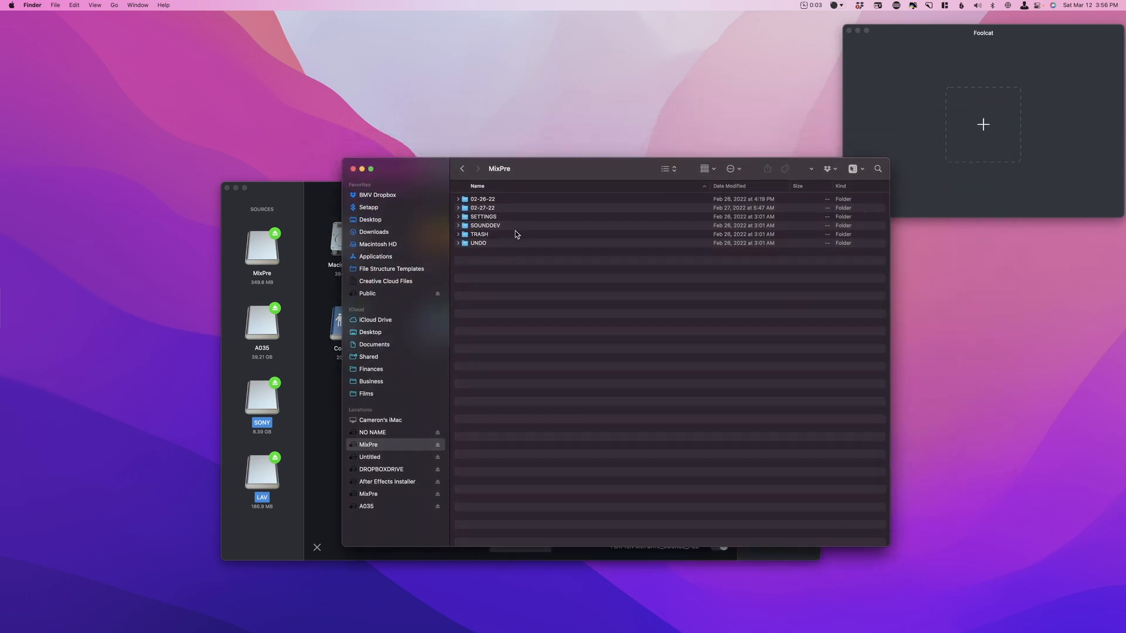
left_click_drag(511, 176, 542, 228)
left_click(705, 225)
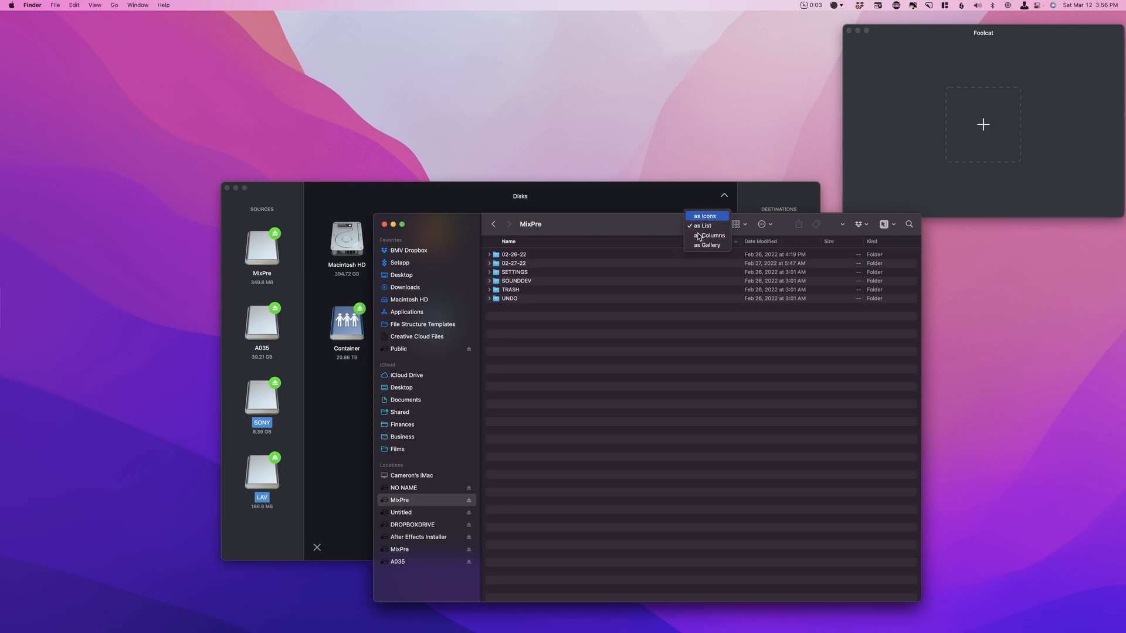
left_click(705, 216)
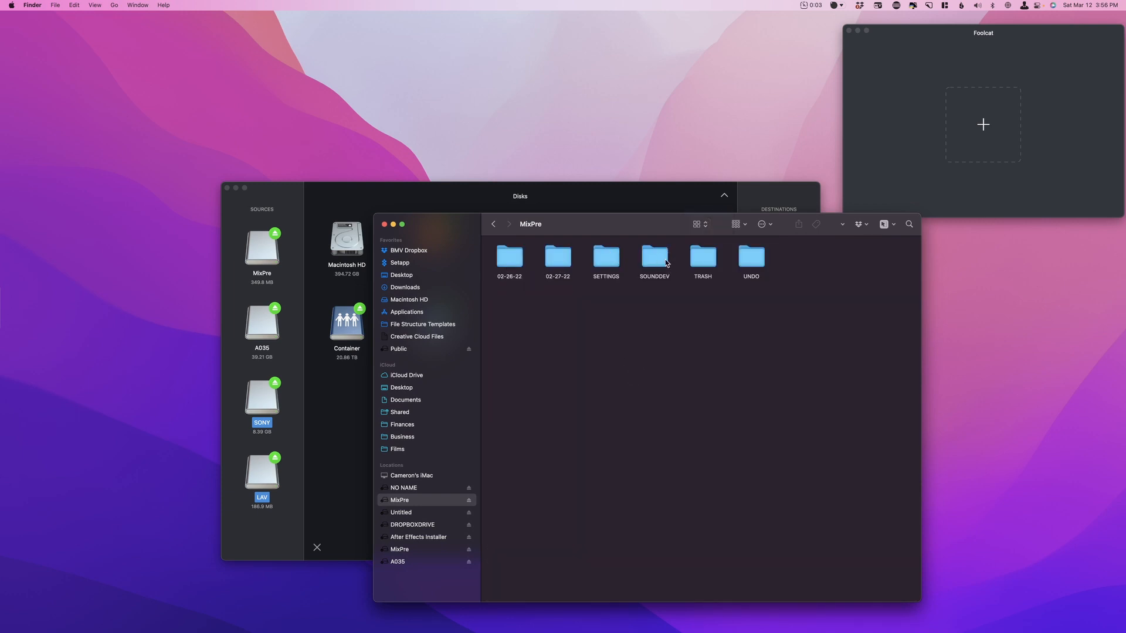
Inspect the SETTINGS, SOUNDDEV, UNDO and TRASH folders on the MixPre card, and close the Finder window
left_click_drag(661, 227, 726, 228)
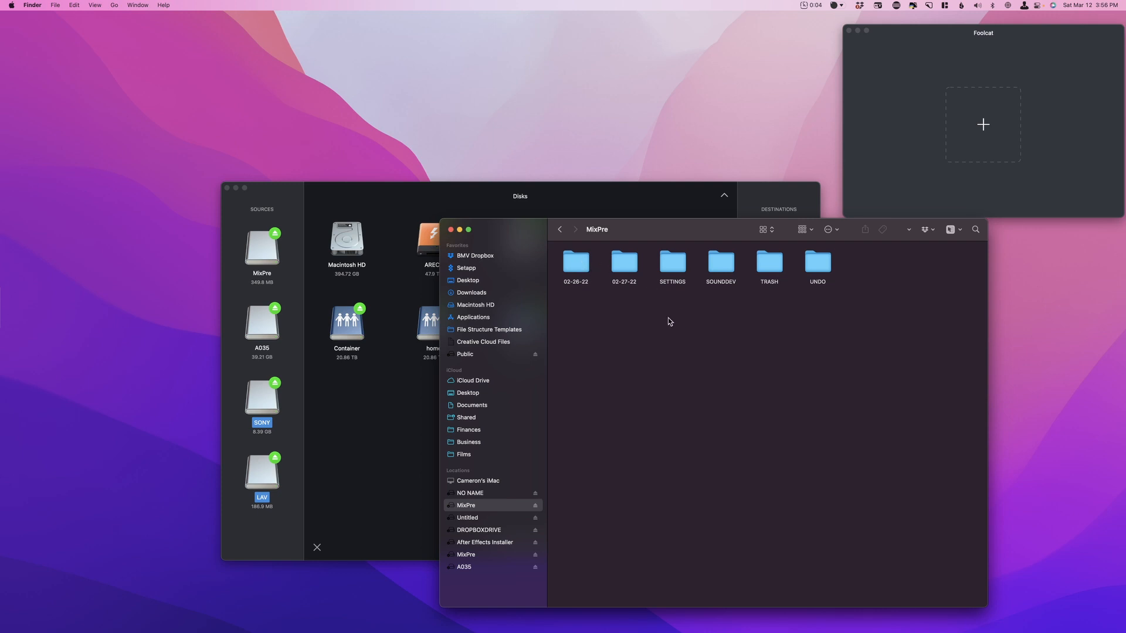
double_click(669, 276)
left_click(560, 231)
double_click(718, 269)
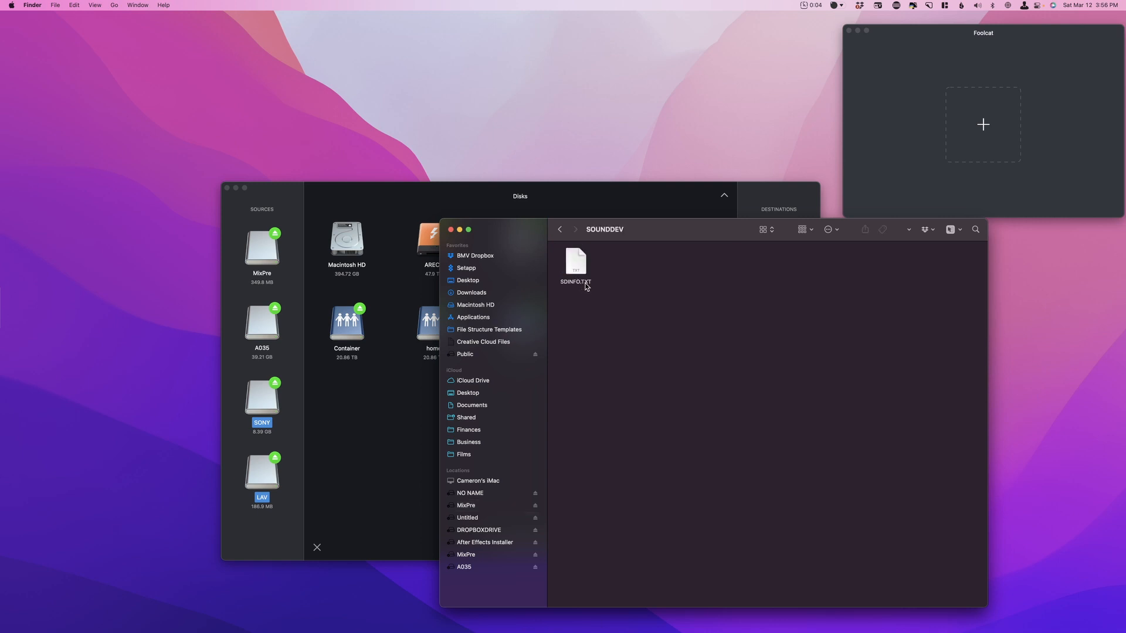
left_click(560, 230)
double_click(816, 263)
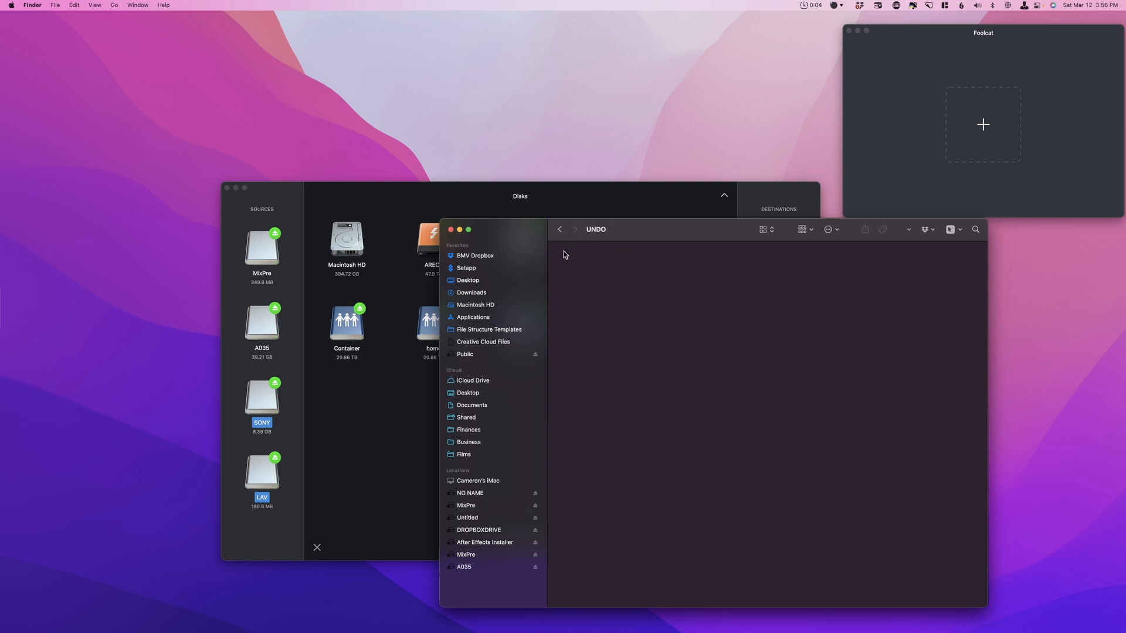
left_click(560, 230)
double_click(769, 261)
left_click(560, 229)
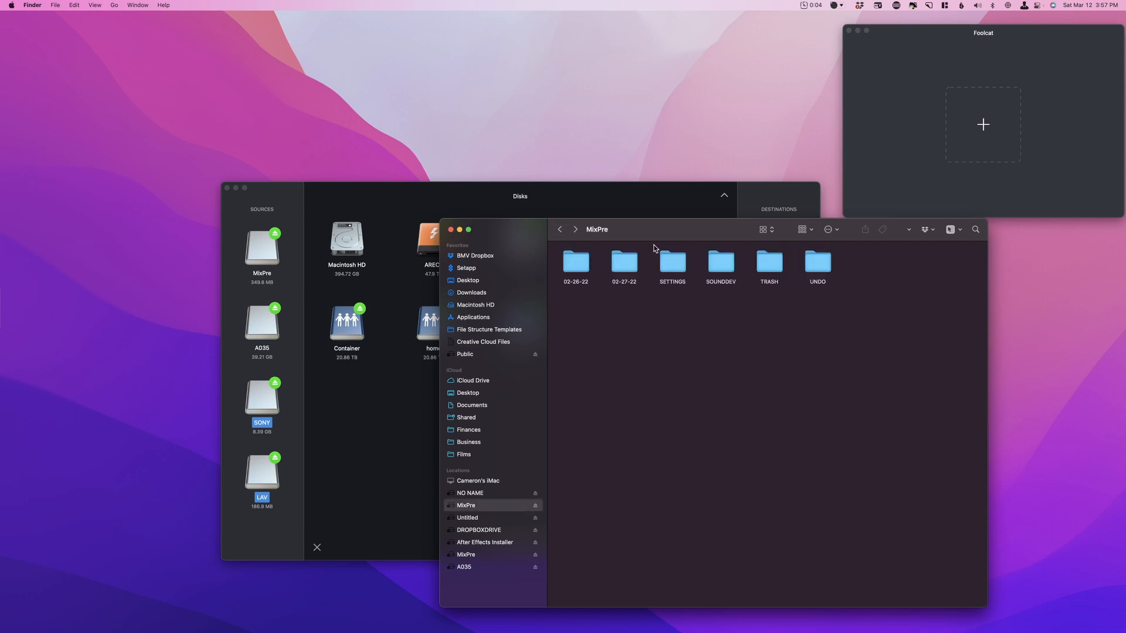
mouse_move(652, 234)
left_mouse_down()
mouse_move(681, 259)
mouse_move(645, 213)
left_mouse_up()
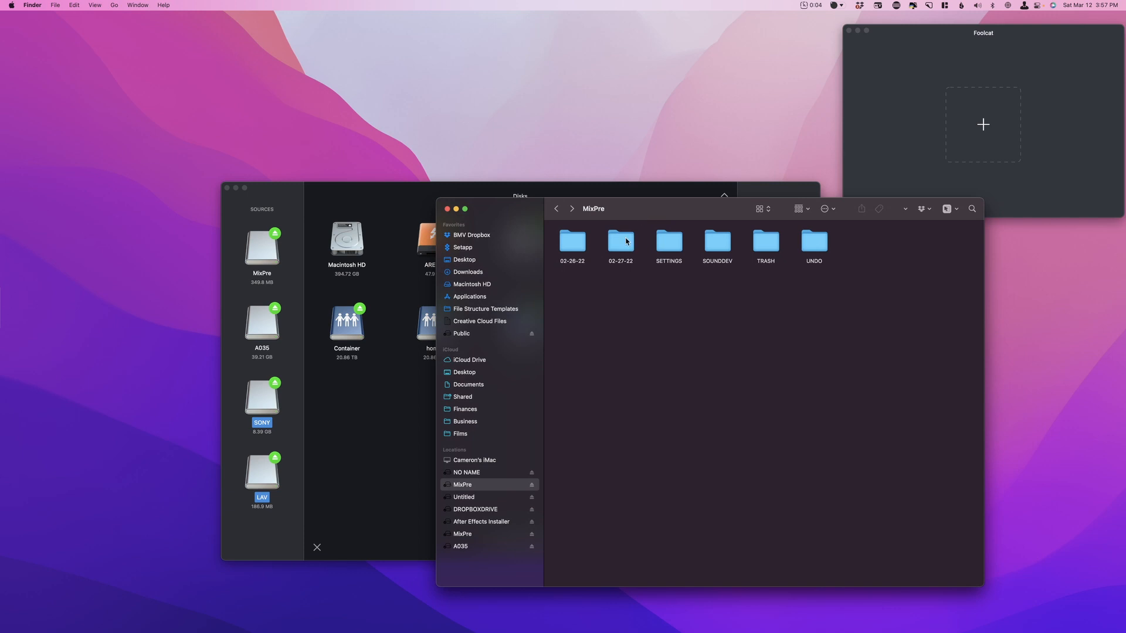
left_click(447, 210)
Switch to Hedge, open its Organize preferences, and compare the DEFAULT preset with FLATTEN with DATE_SOURCE_FILE, leaving the latter selected
left_click(32, 5)
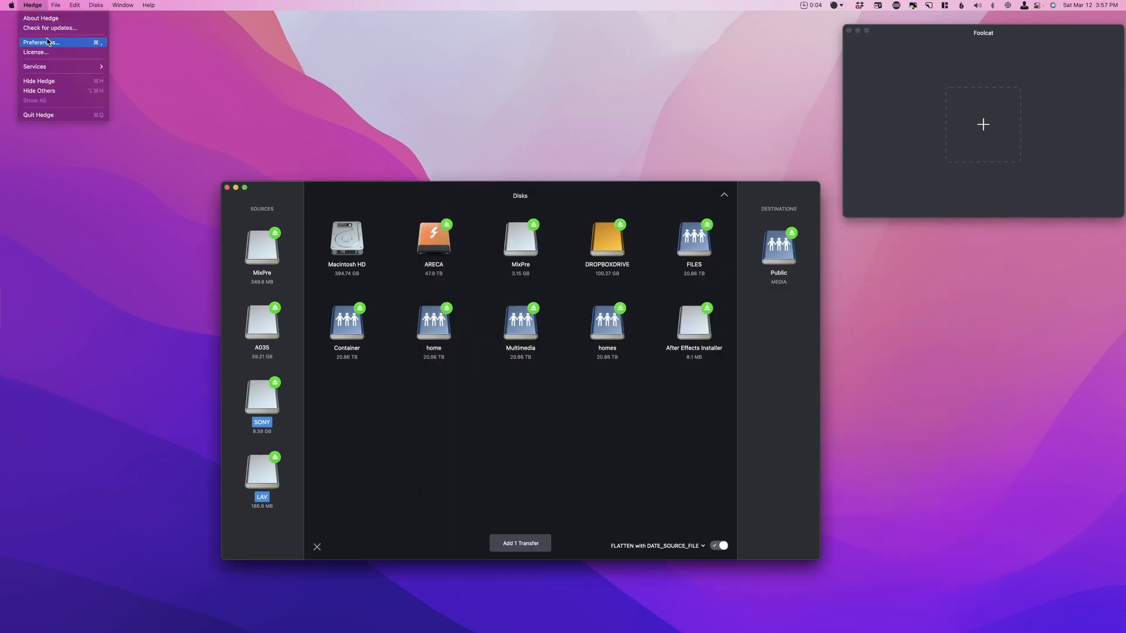
left_click(48, 41)
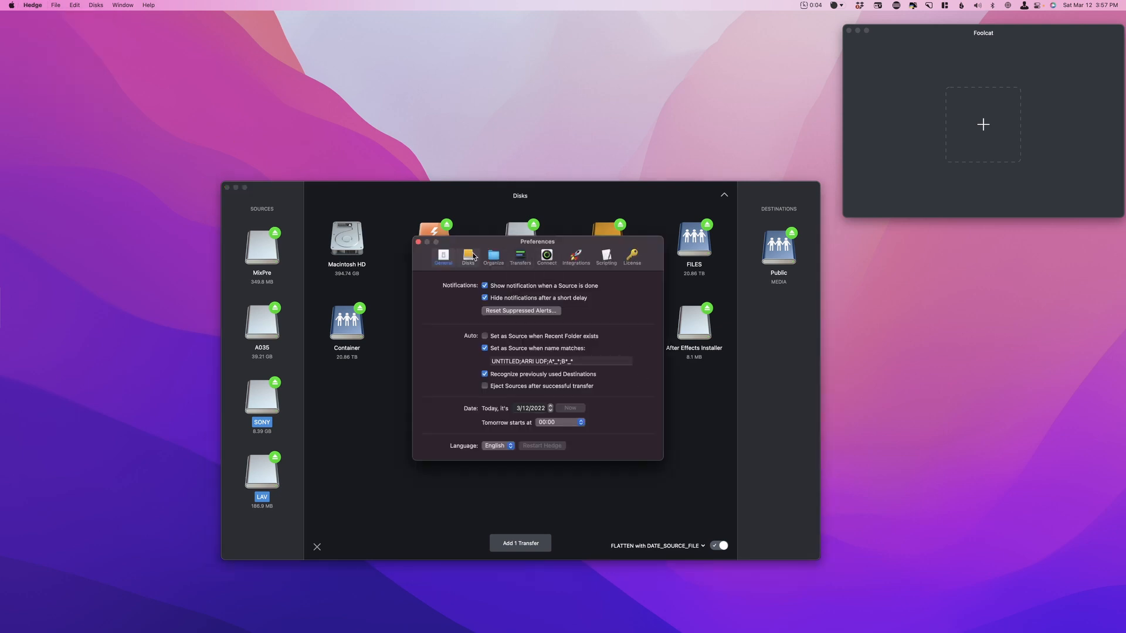
left_click(493, 258)
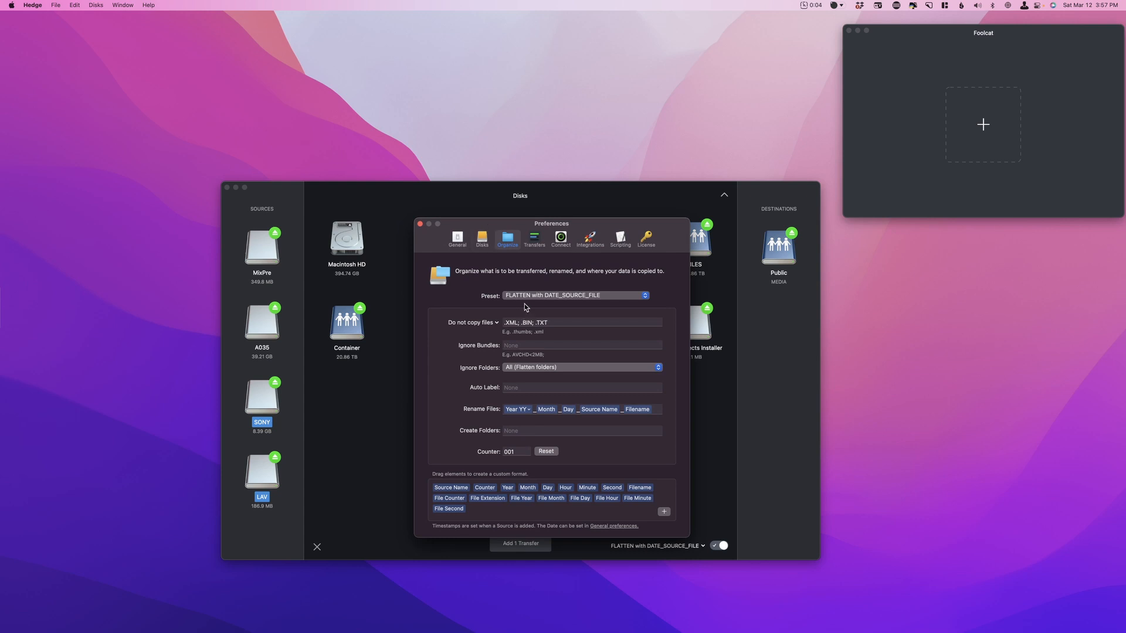
left_click(525, 298)
left_click(519, 286)
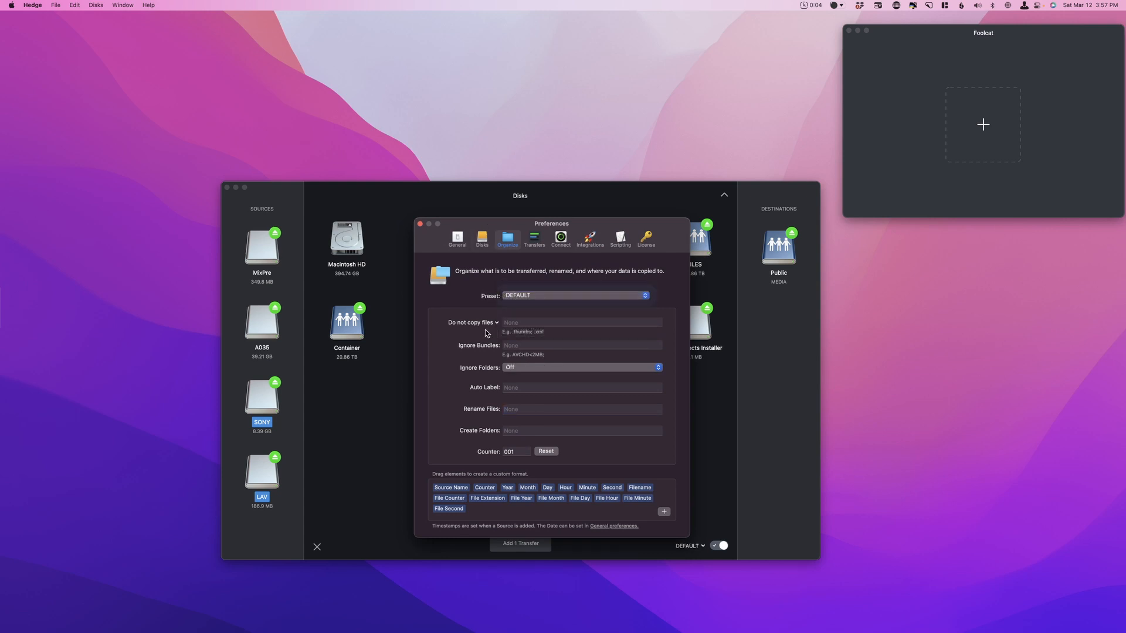
left_click(526, 298)
left_click(530, 308)
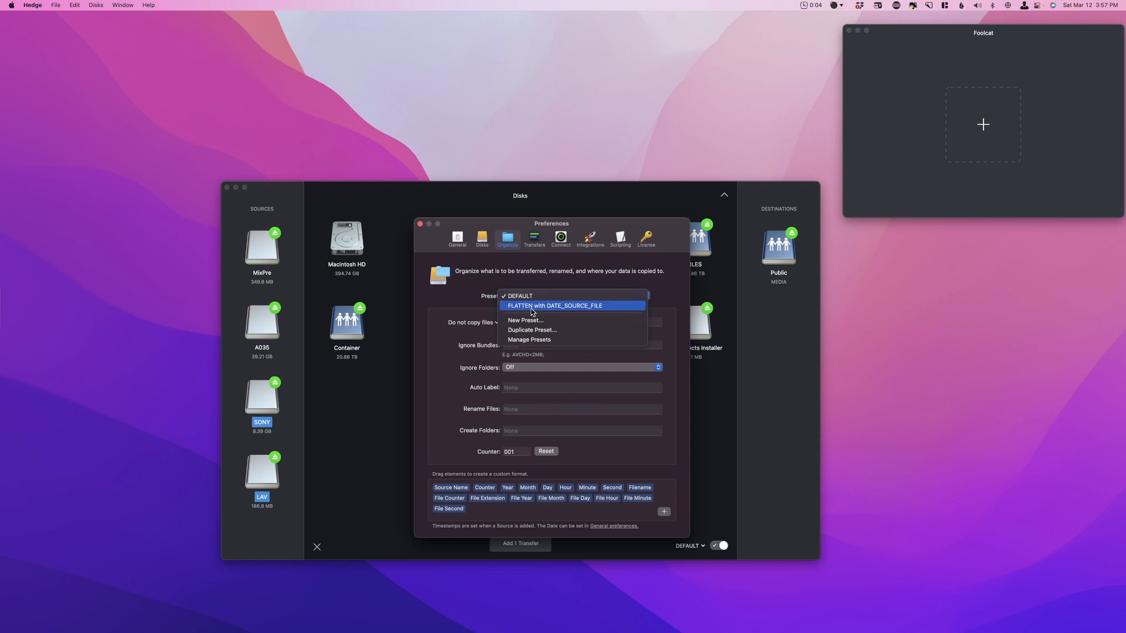
left_click(531, 309)
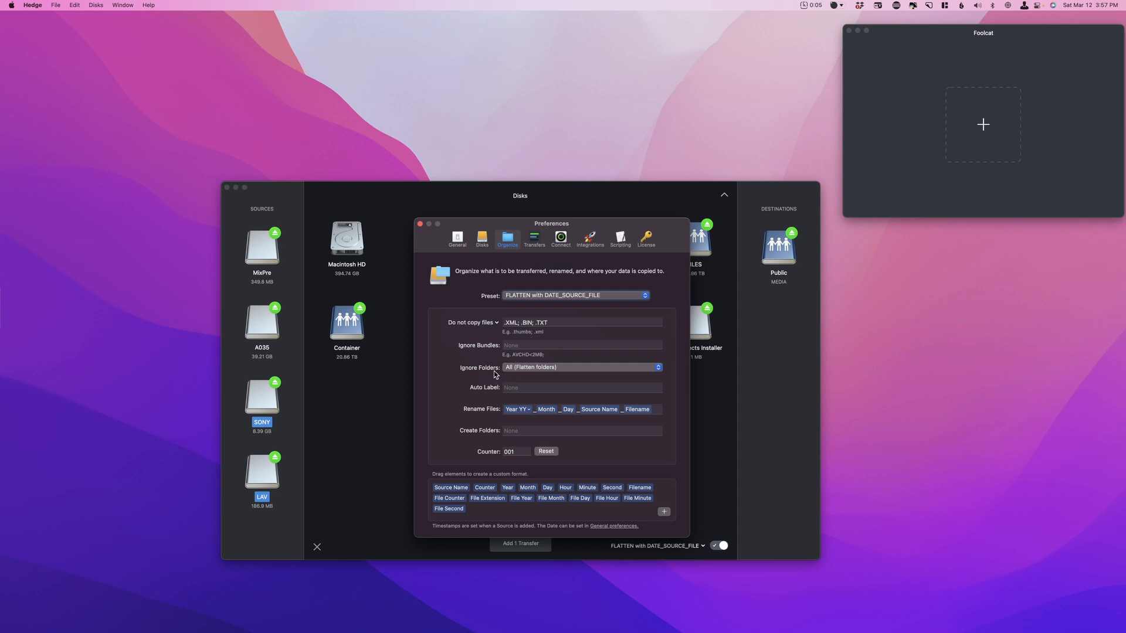
Review the Ignore Folders options of the preset, keep All (Flatten folders), and activate the Auto Label field
left_click(515, 374)
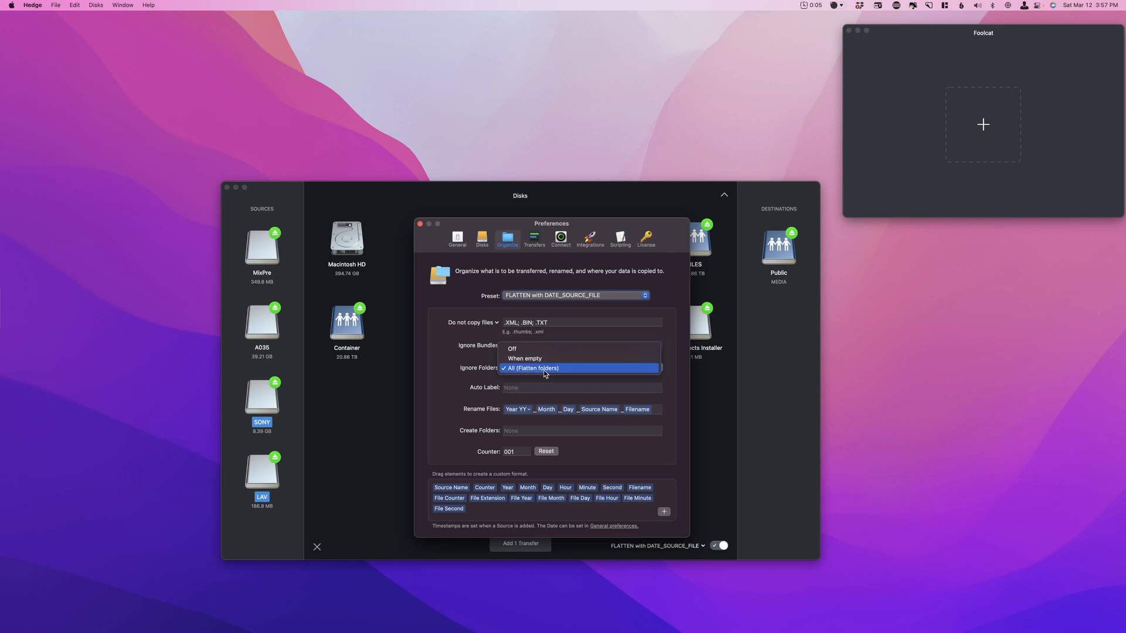
left_click(471, 372)
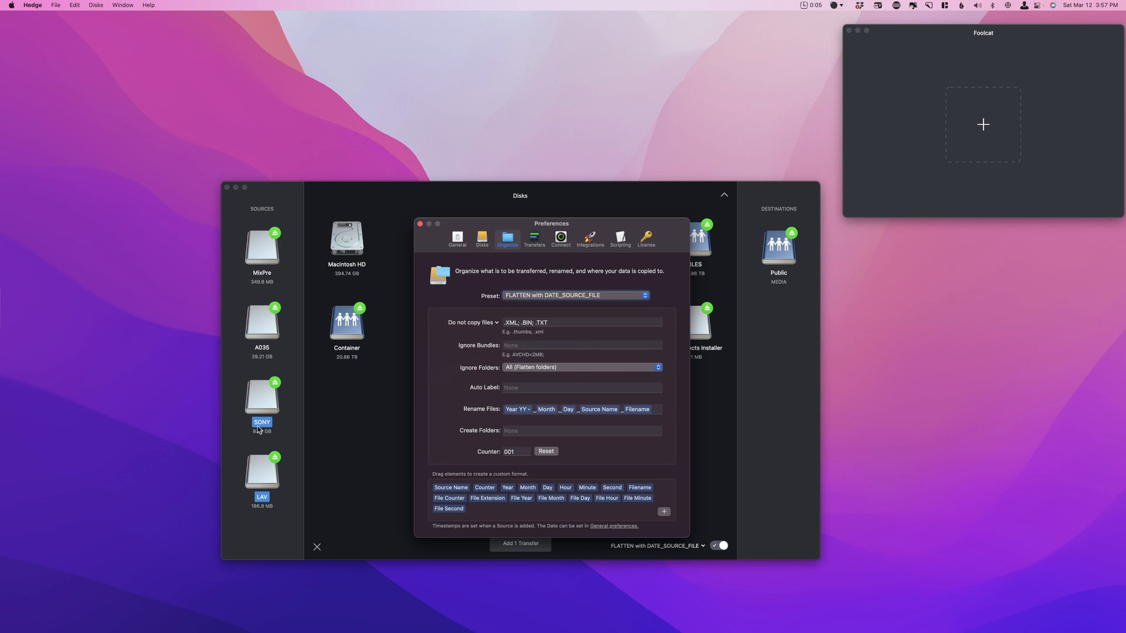
left_click(529, 367)
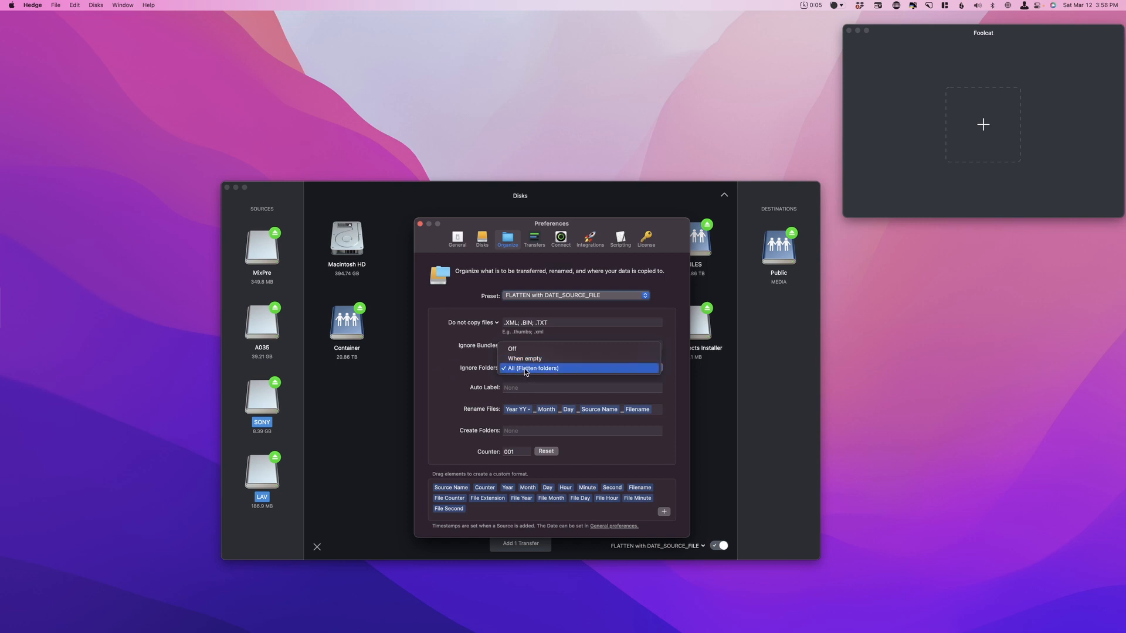
left_click(525, 370)
left_click(517, 386)
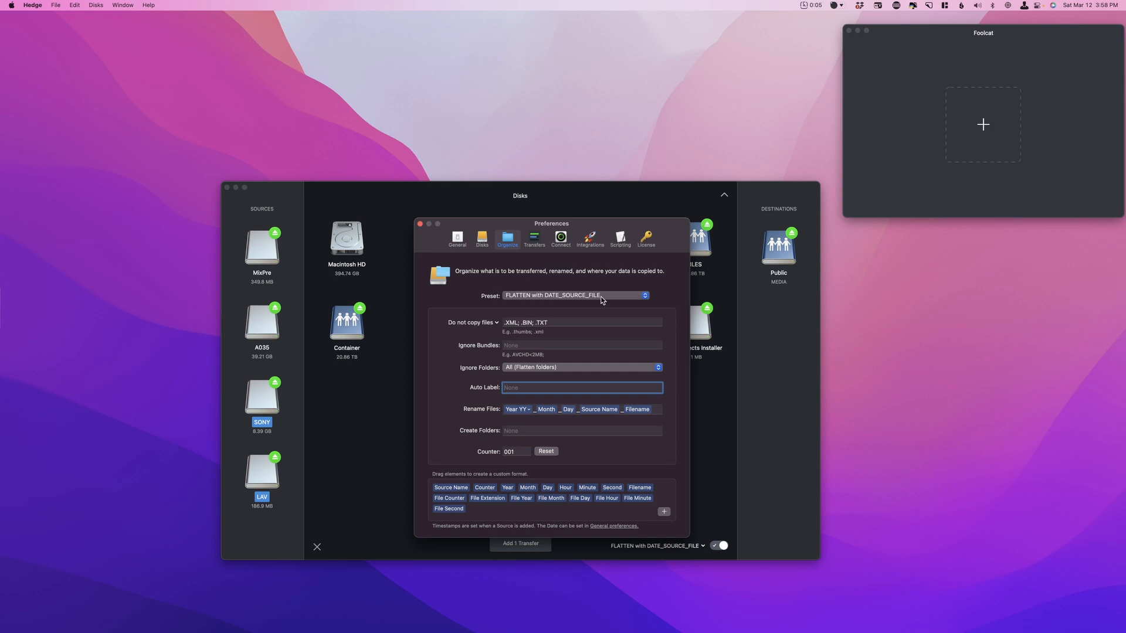
Review the Foolcat integration settings, return to the Organize preferences, and close the preferences
left_click(587, 242)
left_click(454, 288)
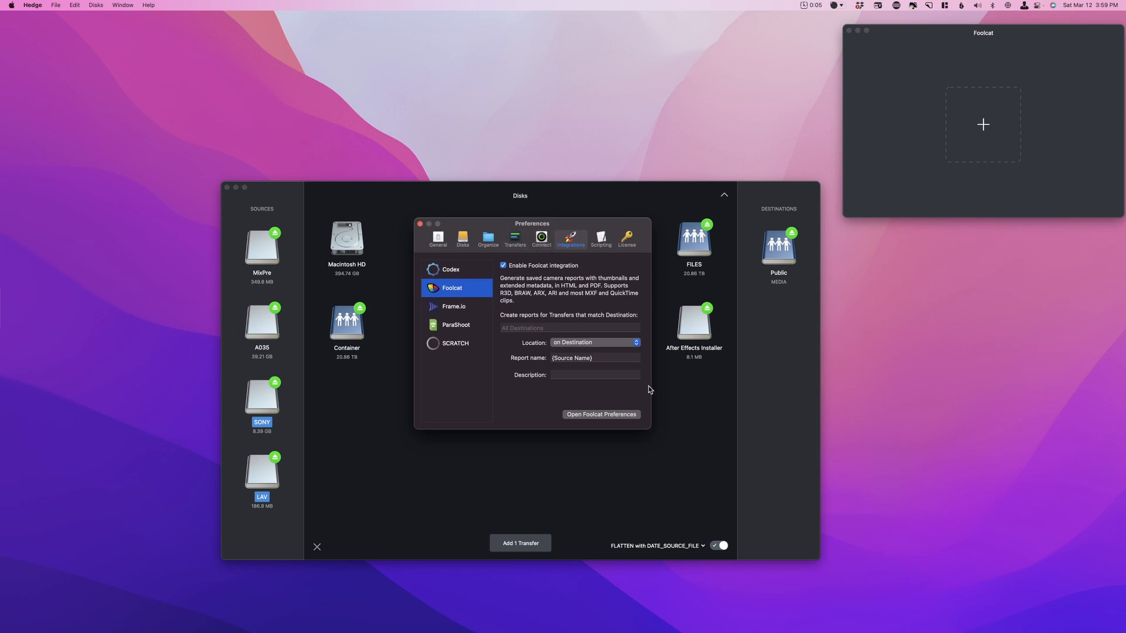
left_click(488, 240)
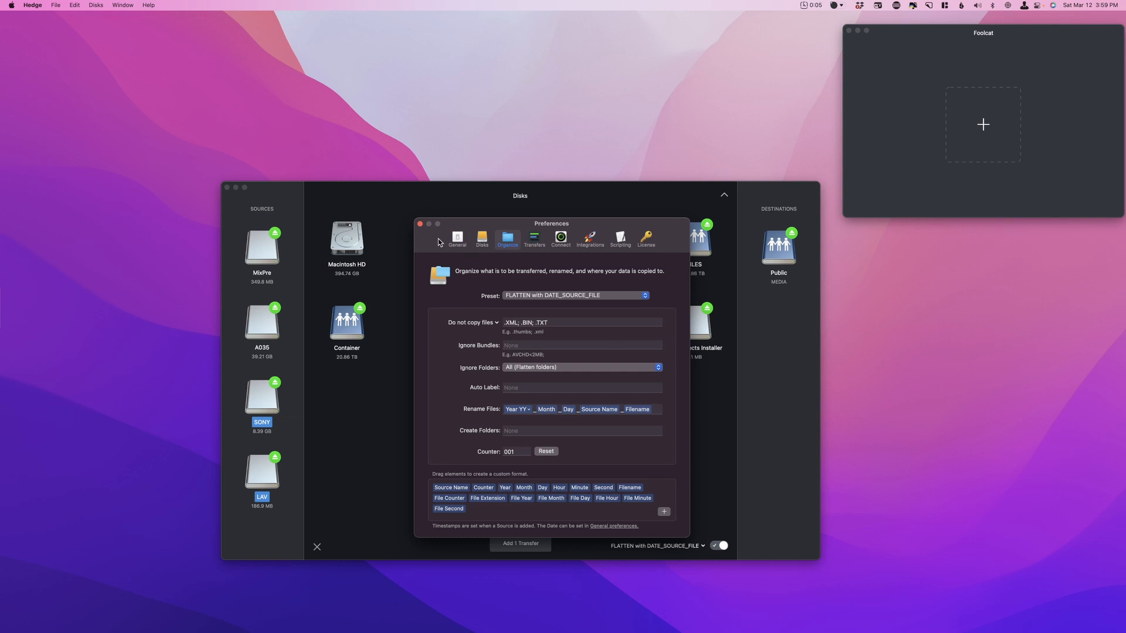
left_click(420, 224)
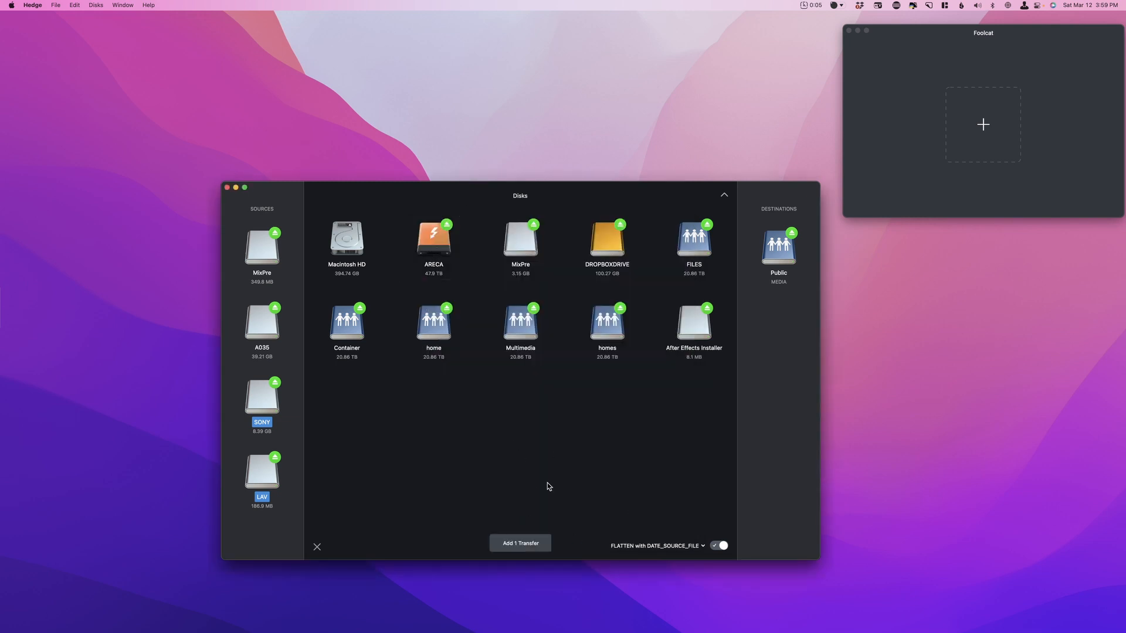
Review the transfer preset choices, switch preset use off and on again, and keep FLATTEN with DATE_SOURCE_FILE selected
left_click(702, 546)
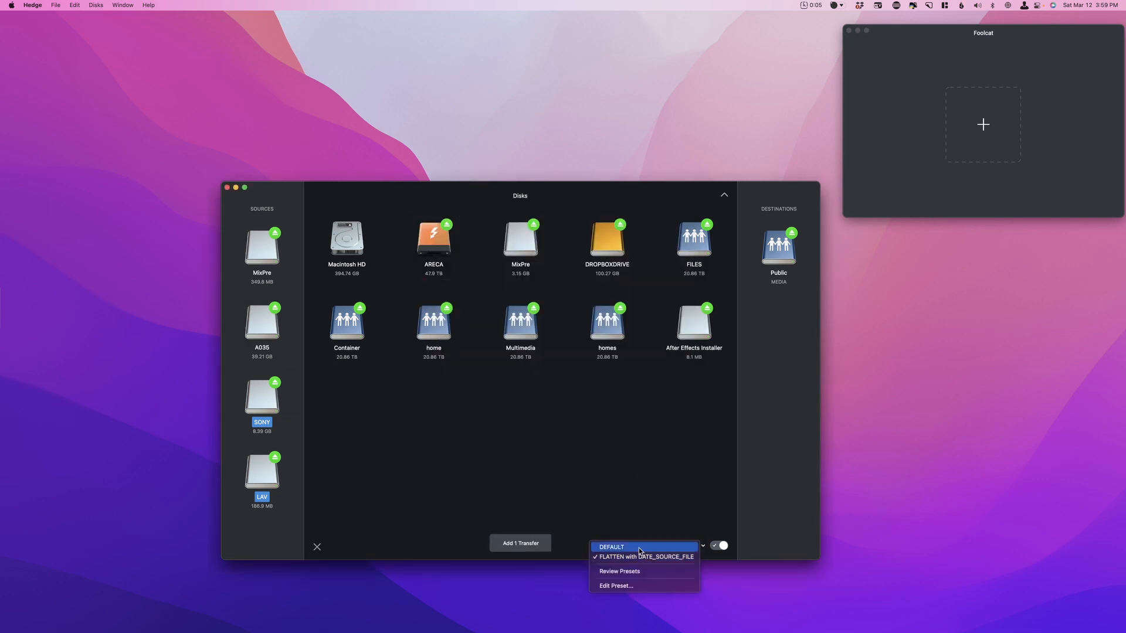
left_click(703, 511)
left_click(722, 546)
left_click(722, 547)
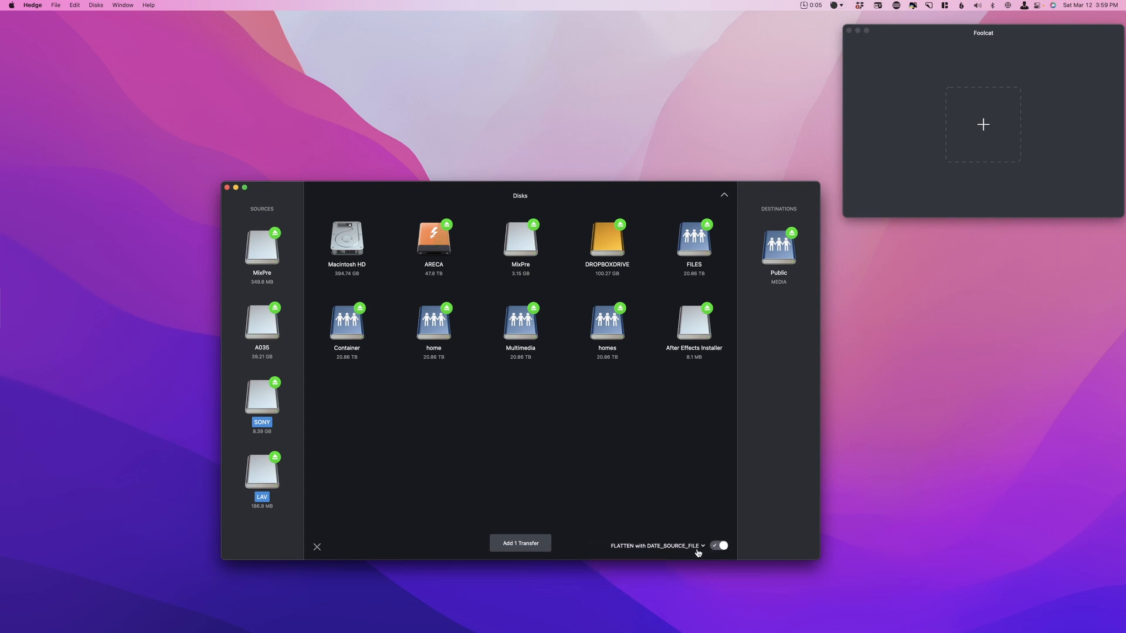
left_click(698, 547)
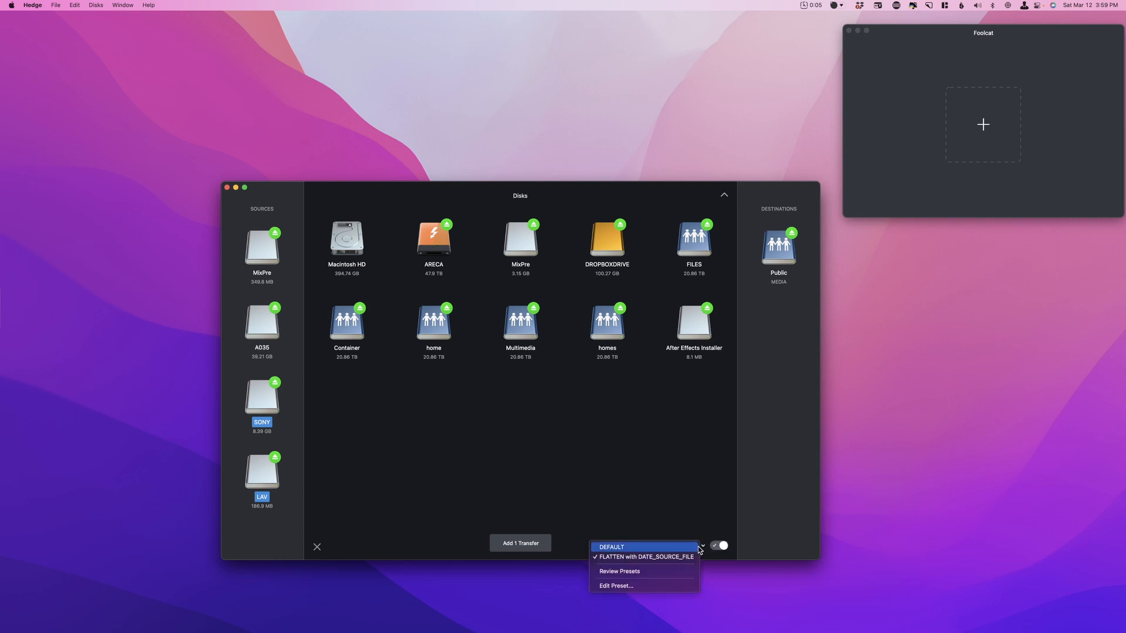
left_click(642, 560)
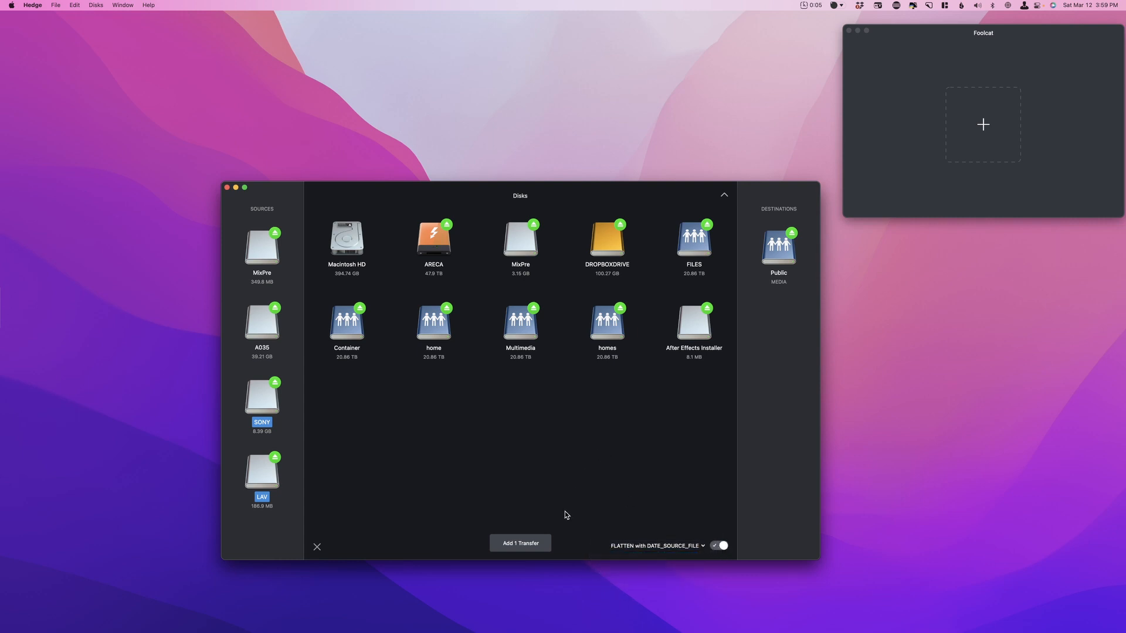
Add the transfers of the MixPre, A035, SONY and LAV sources to the MEDIA folder on the Public drive
left_click(527, 545)
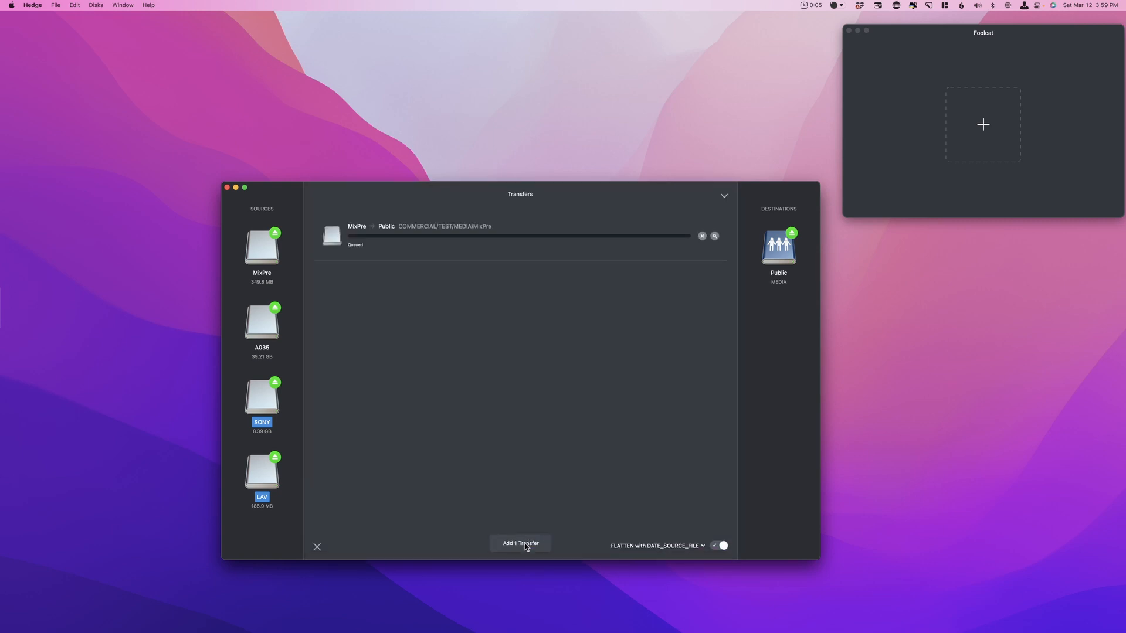
left_click(527, 546)
left_click(527, 545)
left_click(527, 546)
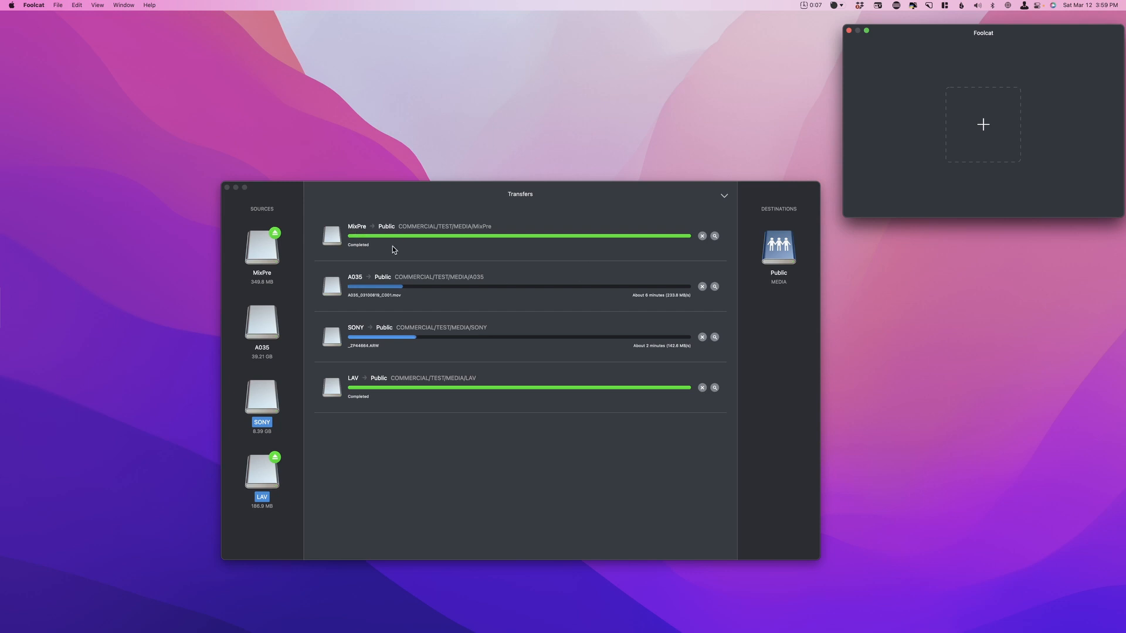
left_click(373, 230)
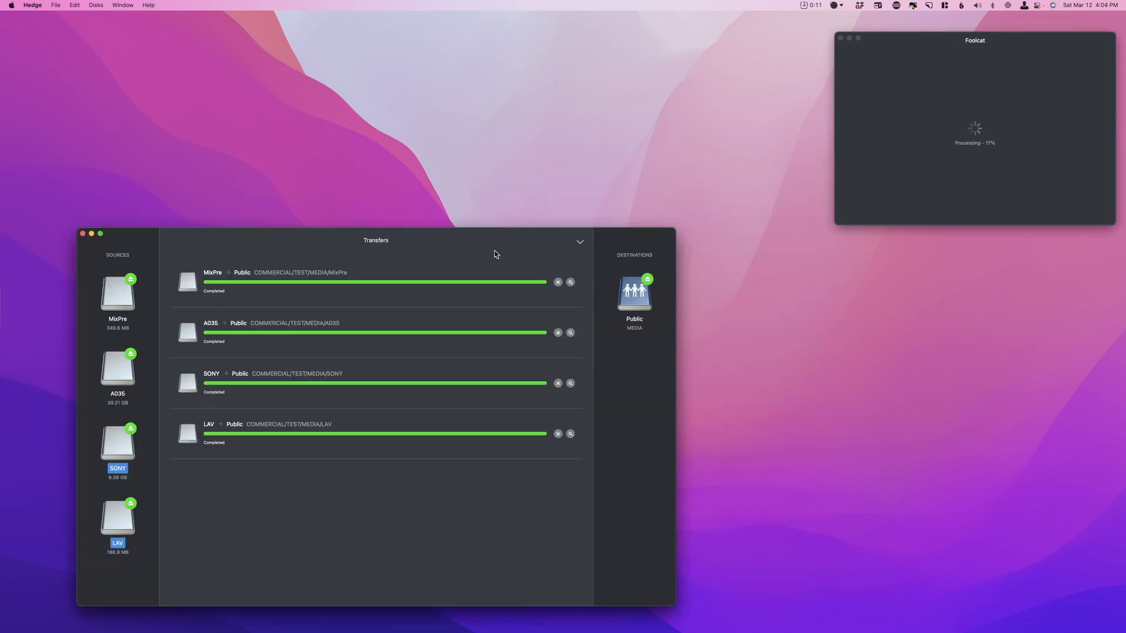
Reposition the Hedge window, open COMMERCIAL/TEST/MEDIA on the Public drive in Finder, and move the Finder window clear of Foolcat
left_click_drag(507, 233, 614, 181)
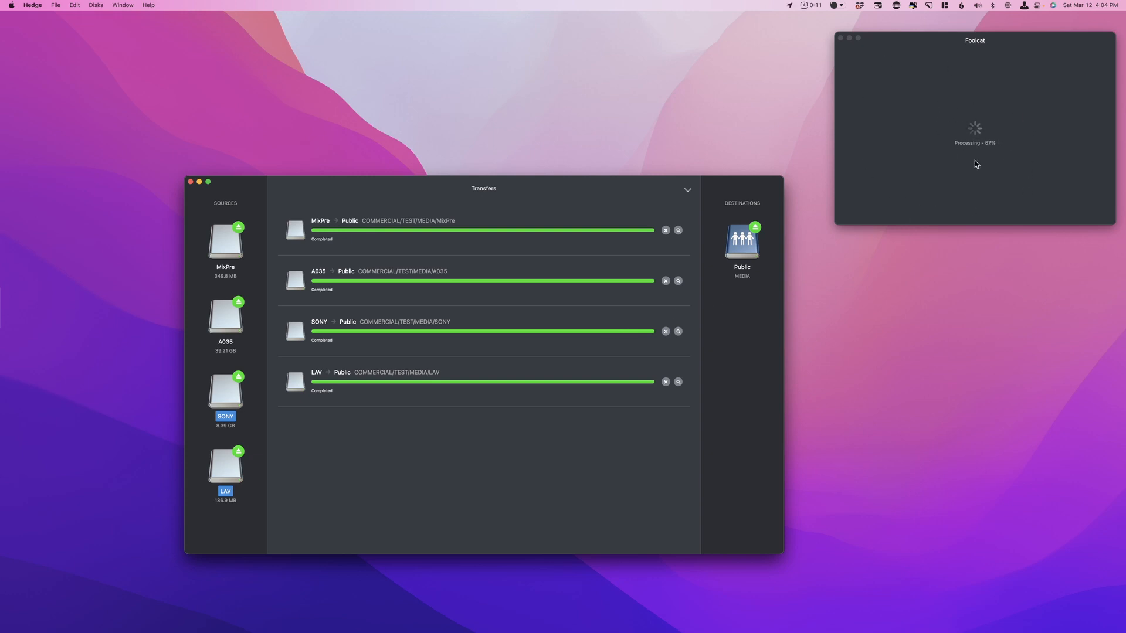
left_click(258, 607)
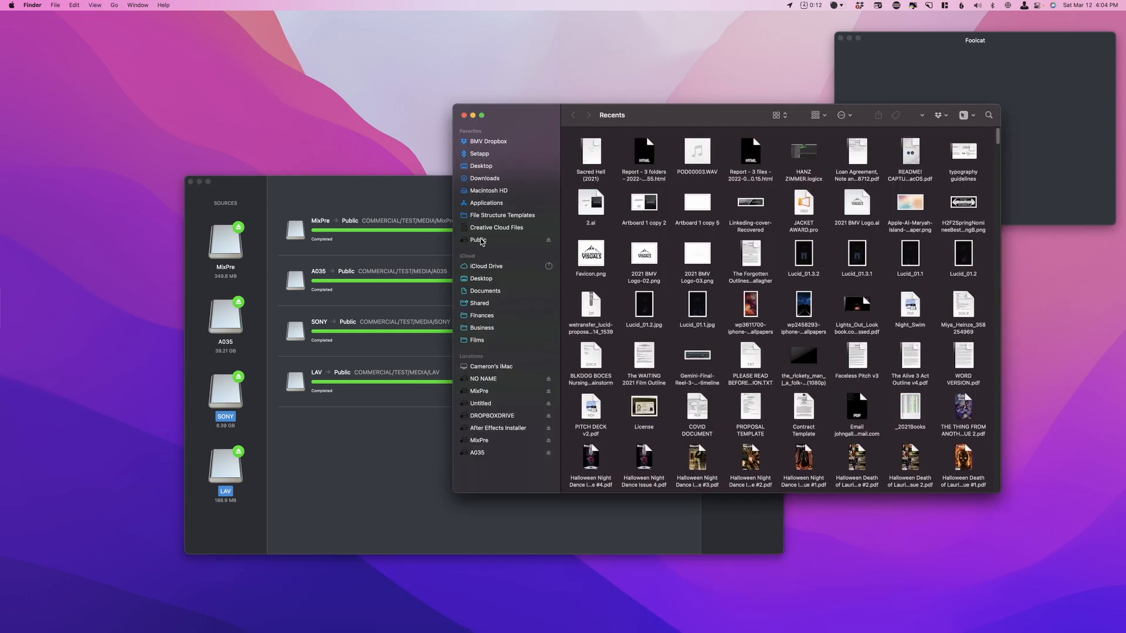
left_click(480, 240)
left_click(605, 183)
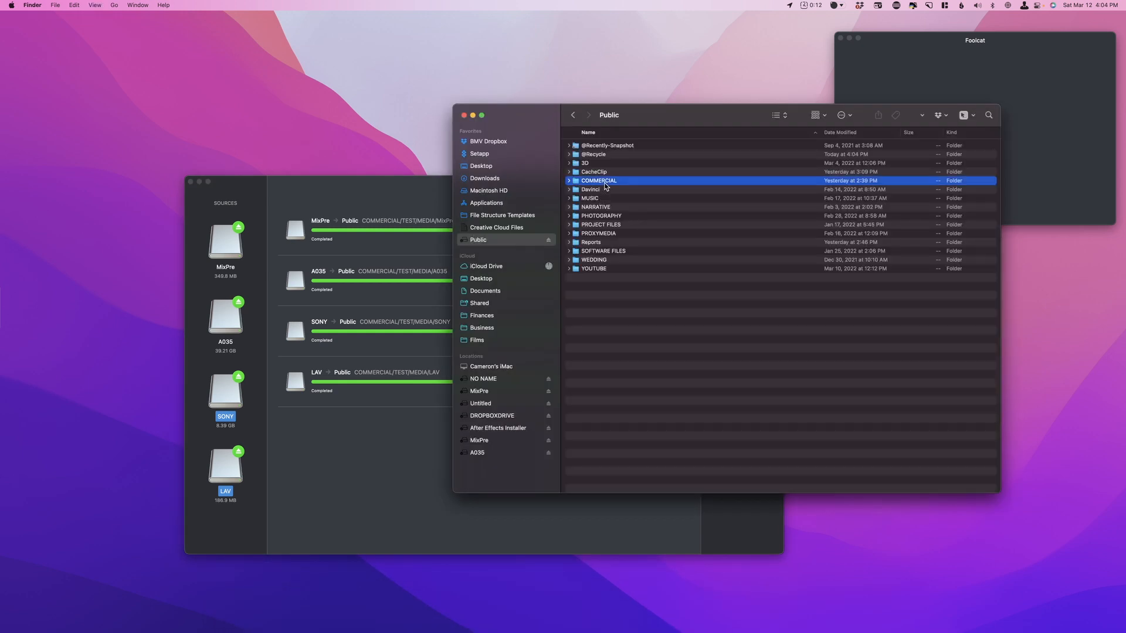
double_click(605, 183)
double_click(600, 348)
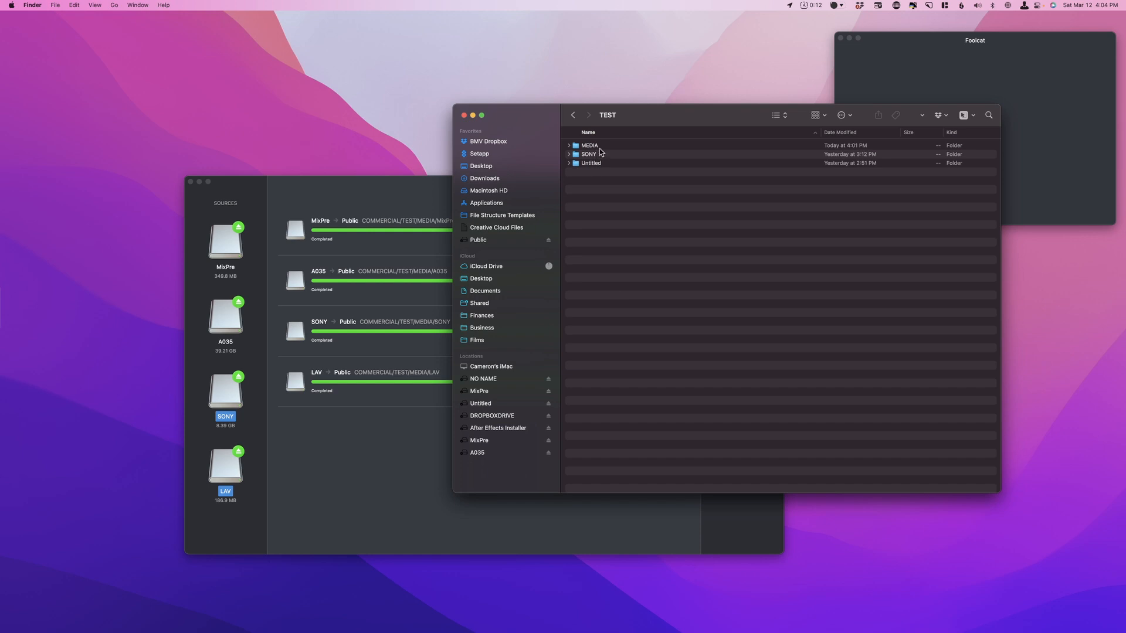
double_click(600, 147)
left_click_drag(644, 116, 622, 227)
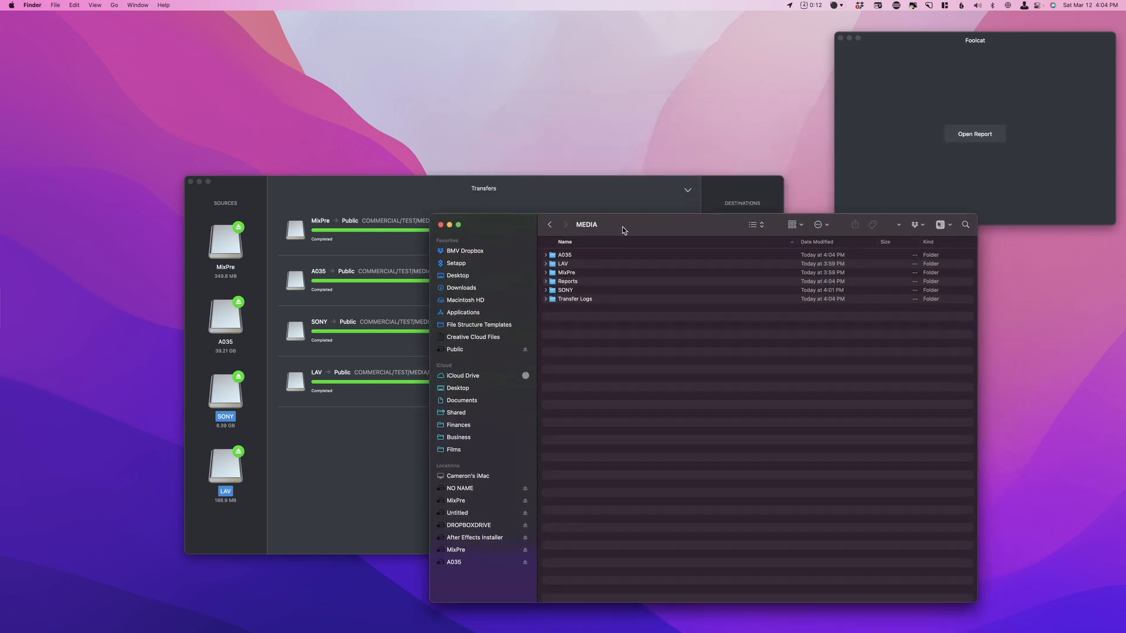
Open the offloaded MixPre folder and inspect its renamed WAV file
double_click(580, 273)
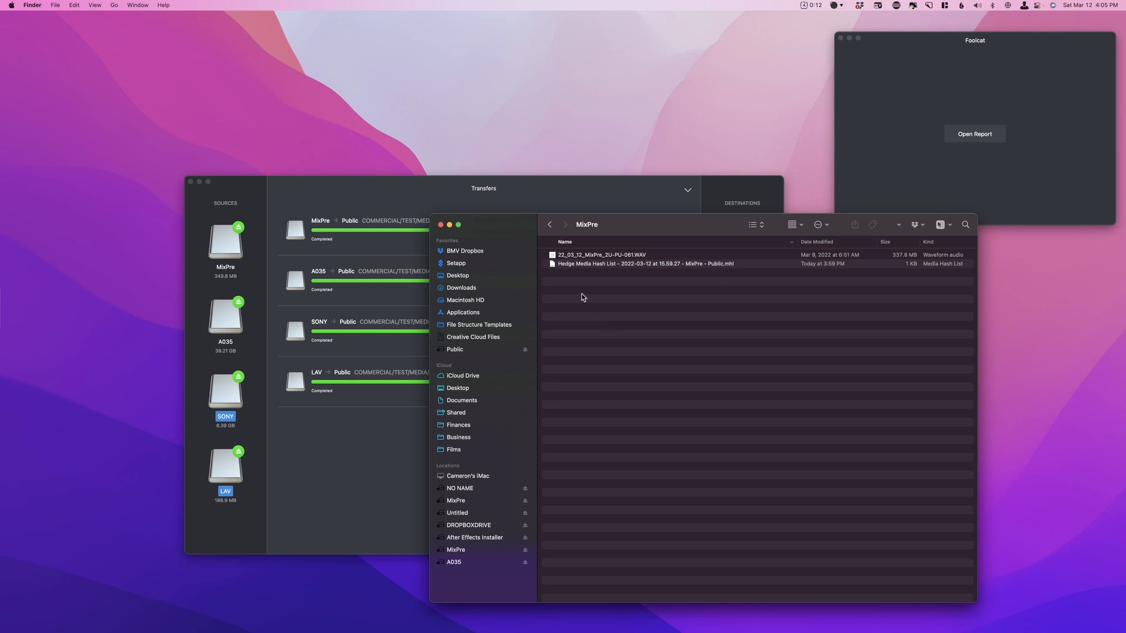
left_click(612, 258)
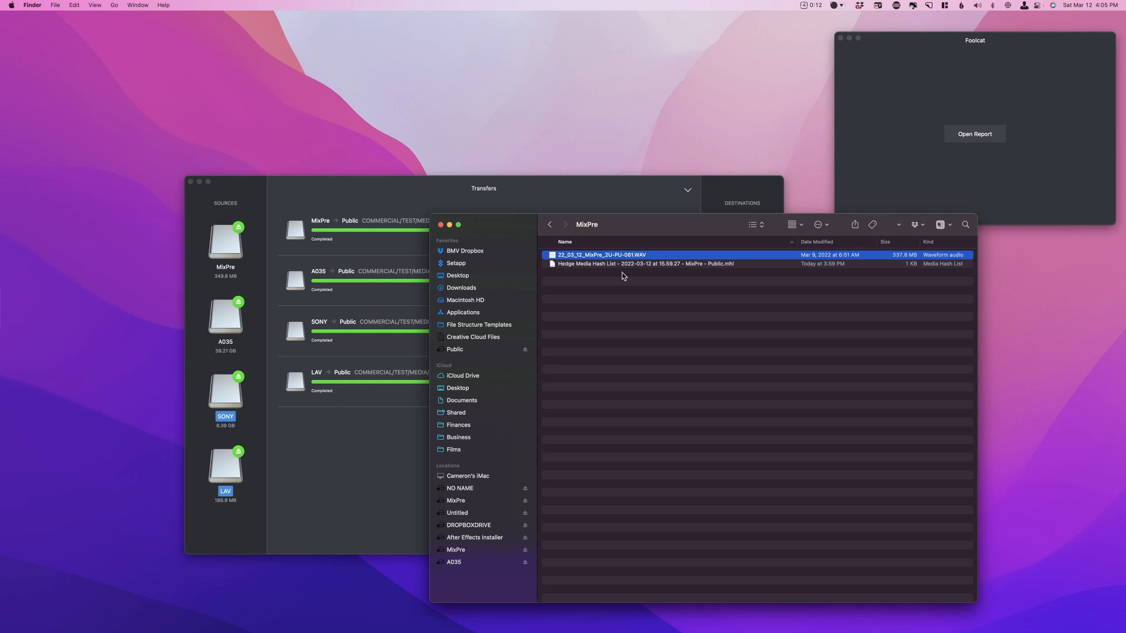
left_click(624, 276)
Open the MixPre folder's Hedge Media Hash List in Checkpoint, quit Checkpoint, and select the hash list file in Finder
left_click(616, 265)
double_click(616, 265)
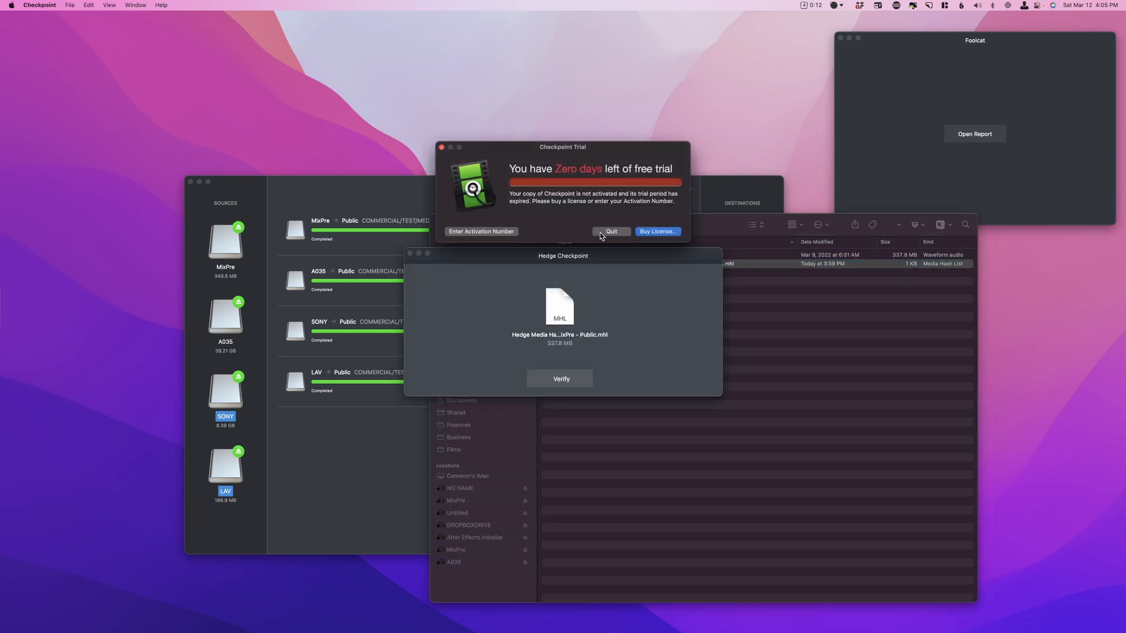
left_click(600, 233)
left_click(631, 286)
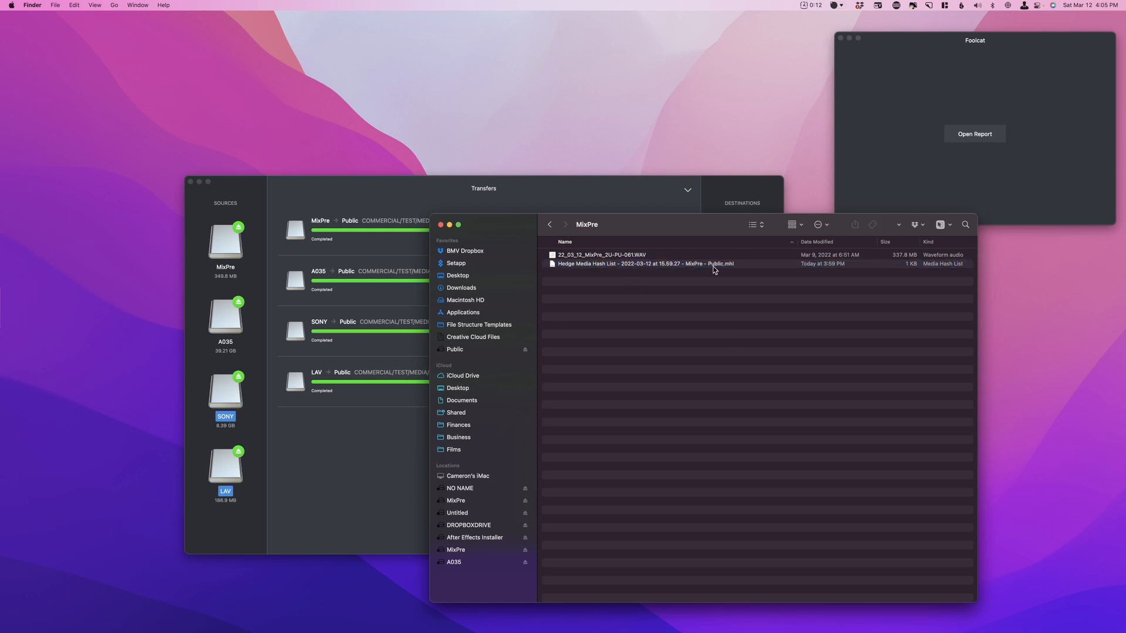
left_click(713, 265)
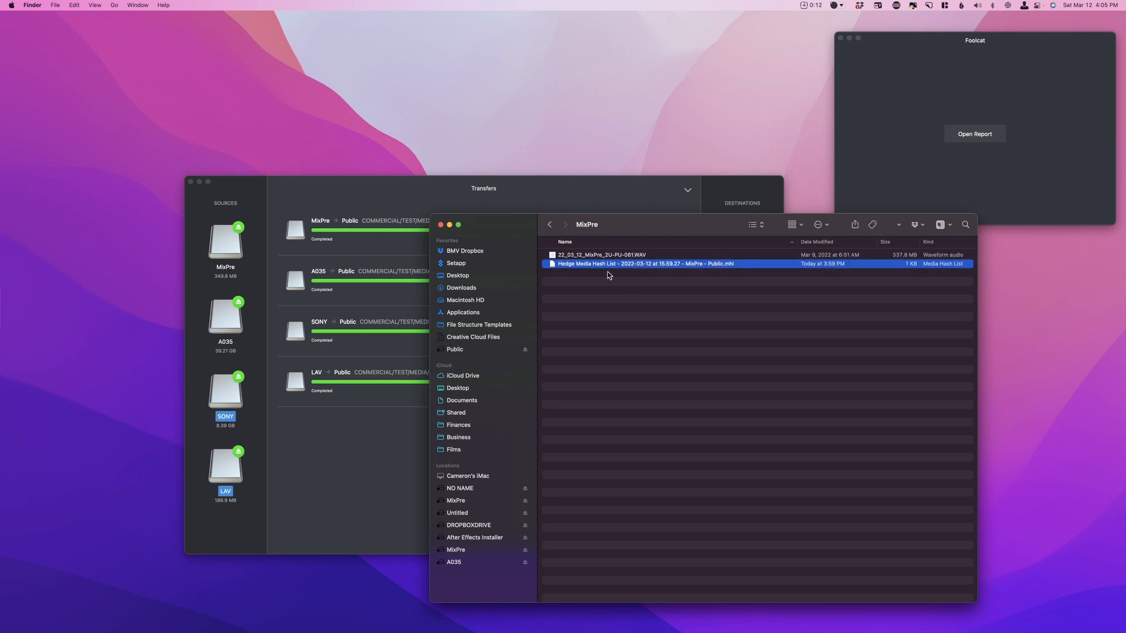
Examine the offloaded files in the SONY folder from start to end, and open the A035 folder in MEDIA
left_click(550, 225)
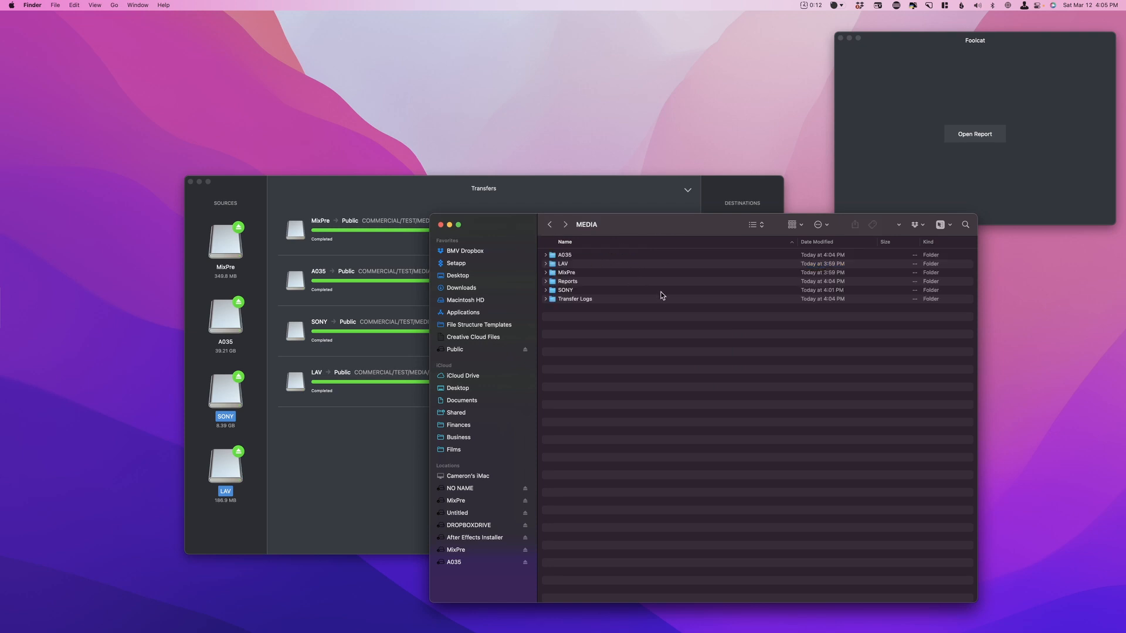
double_click(580, 291)
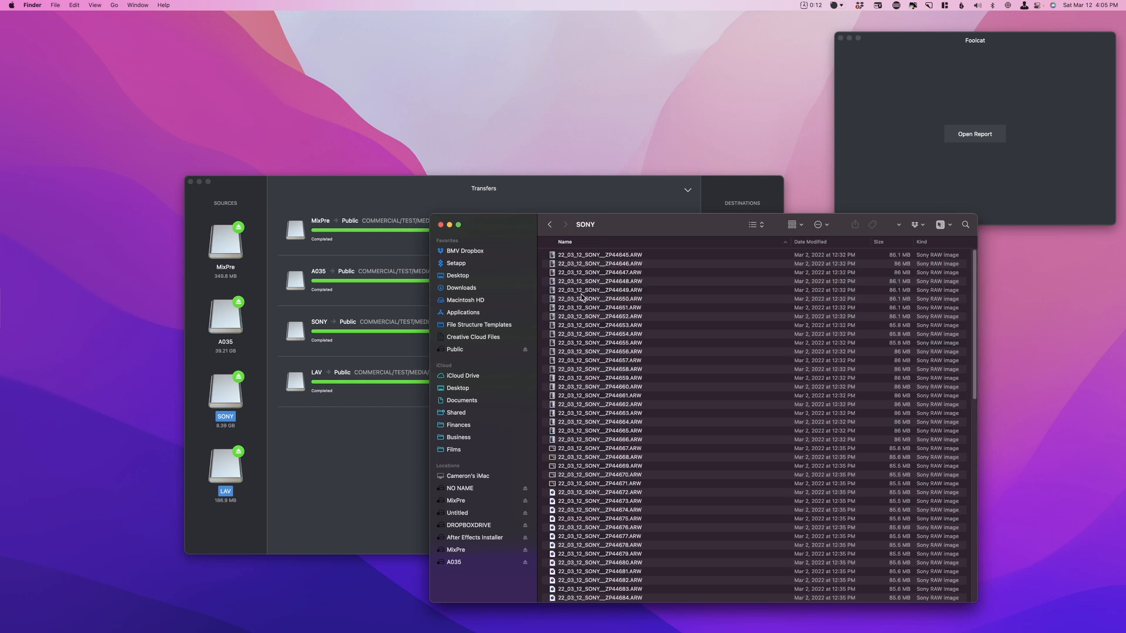
scroll(671, 432, "down", 15)
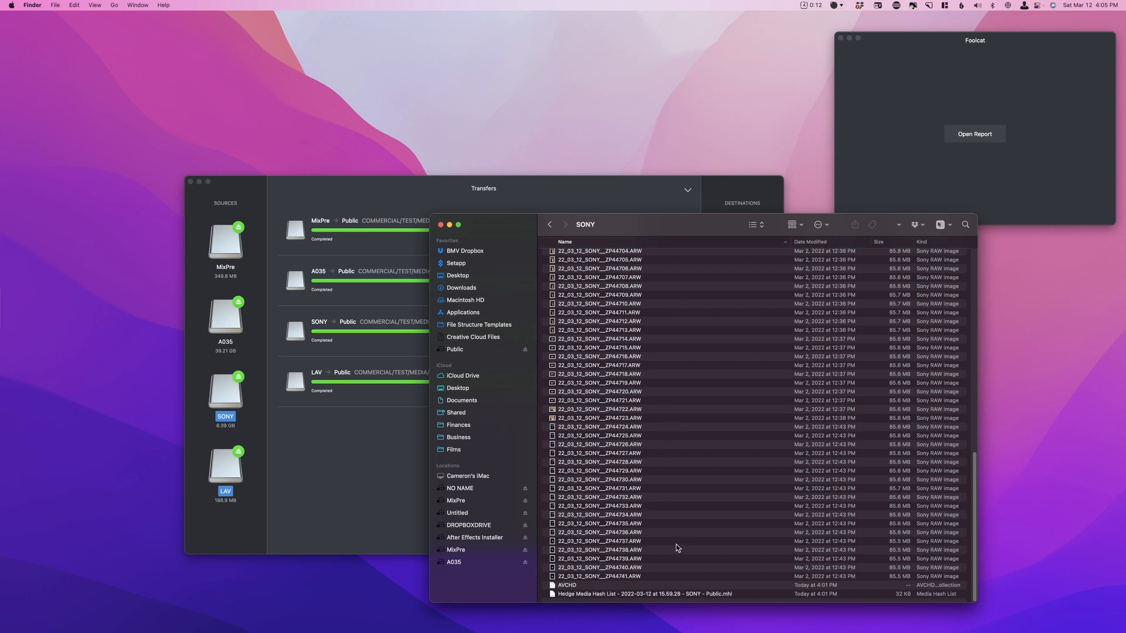
scroll(616, 410, "up", 15)
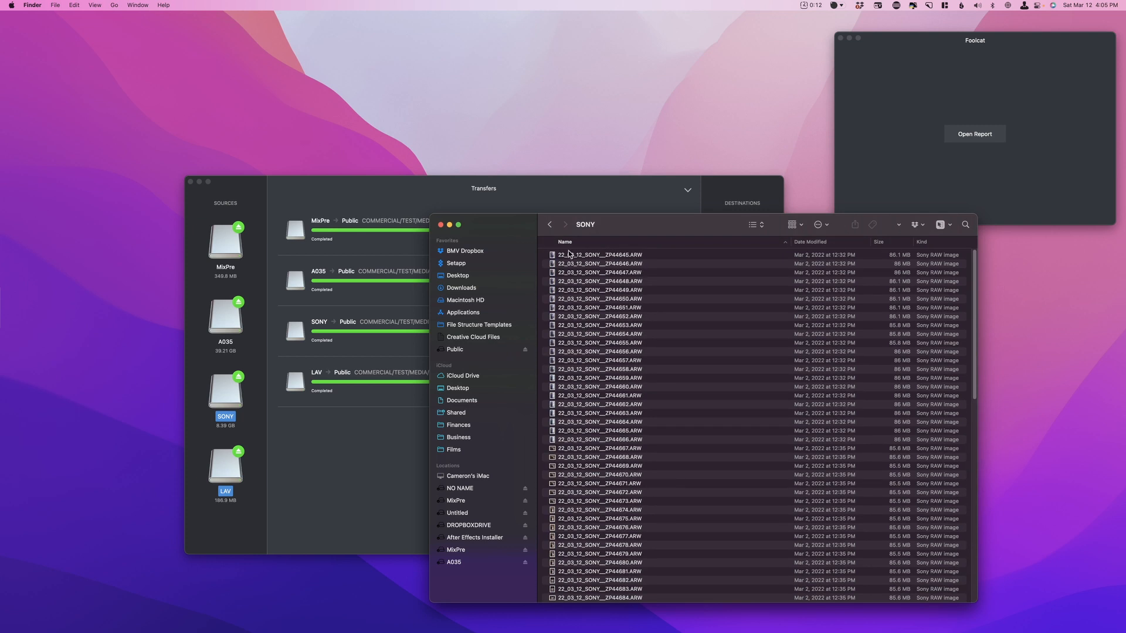
left_click(550, 226)
double_click(566, 255)
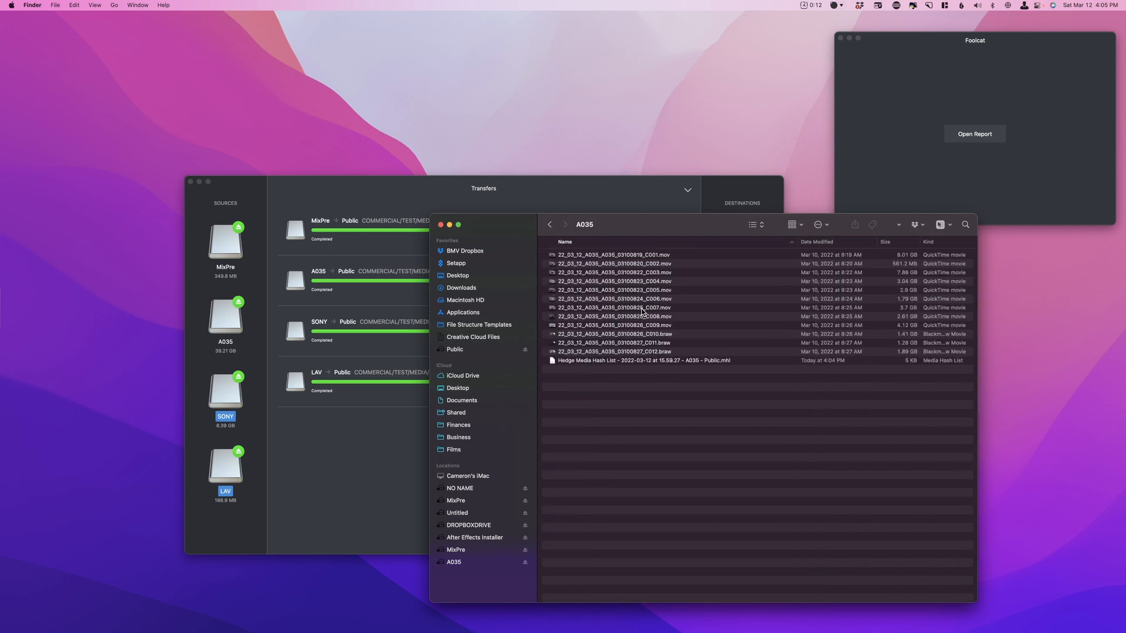
Return to MEDIA, open the A035 report folder inside Reports, and look at the contents of its Report Data folder
left_click(550, 223)
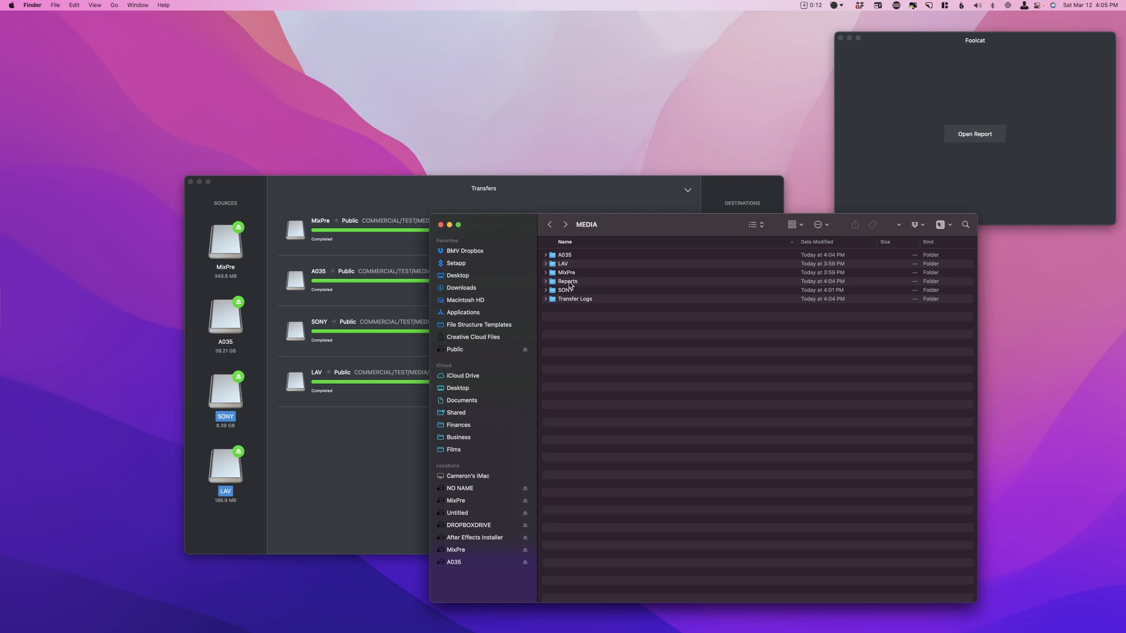
left_click(874, 124)
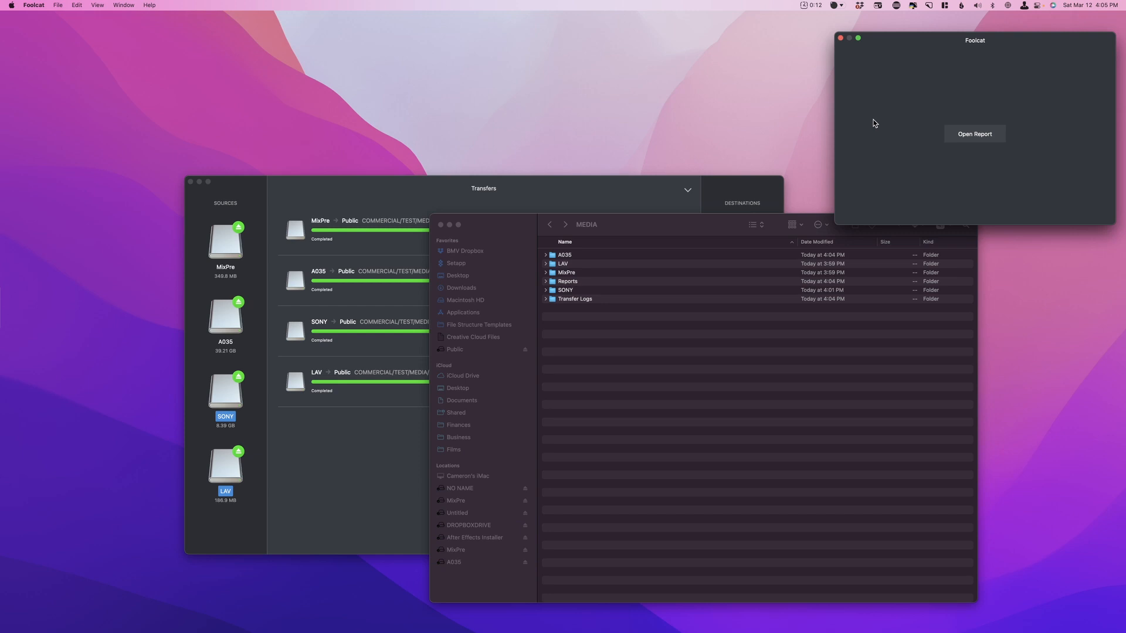
left_click(632, 235)
double_click(588, 284)
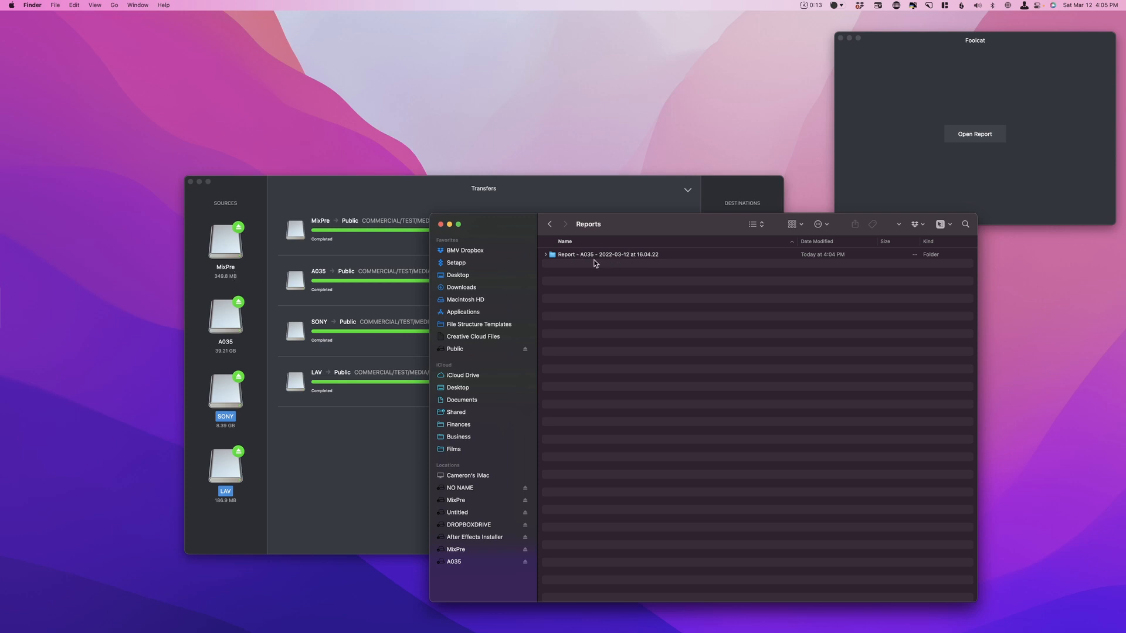
double_click(646, 256)
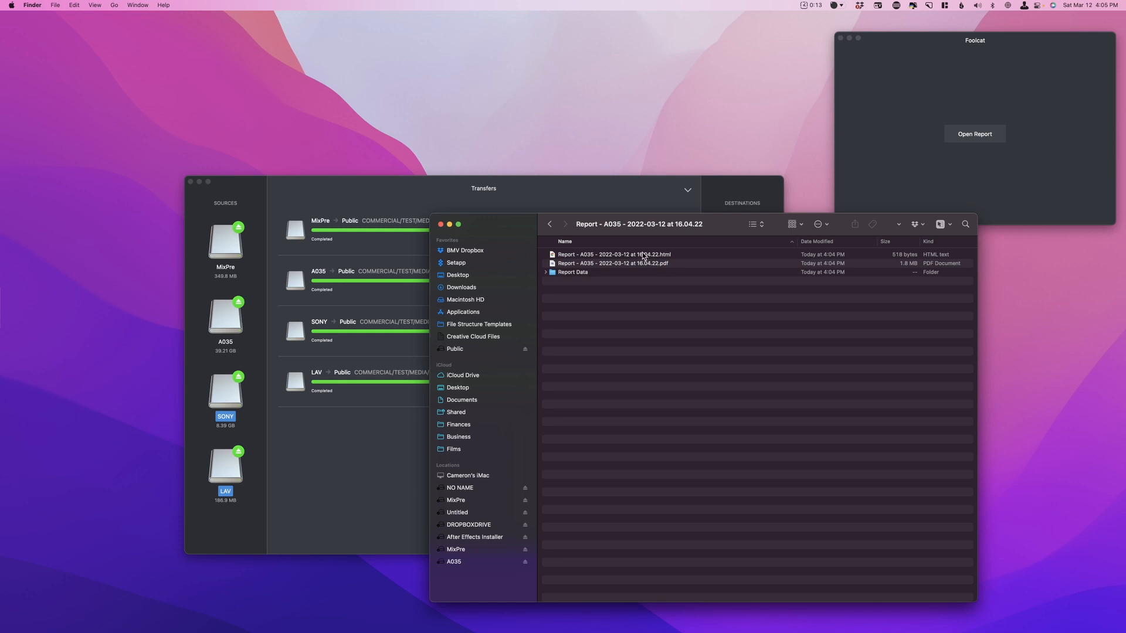
left_click(545, 272)
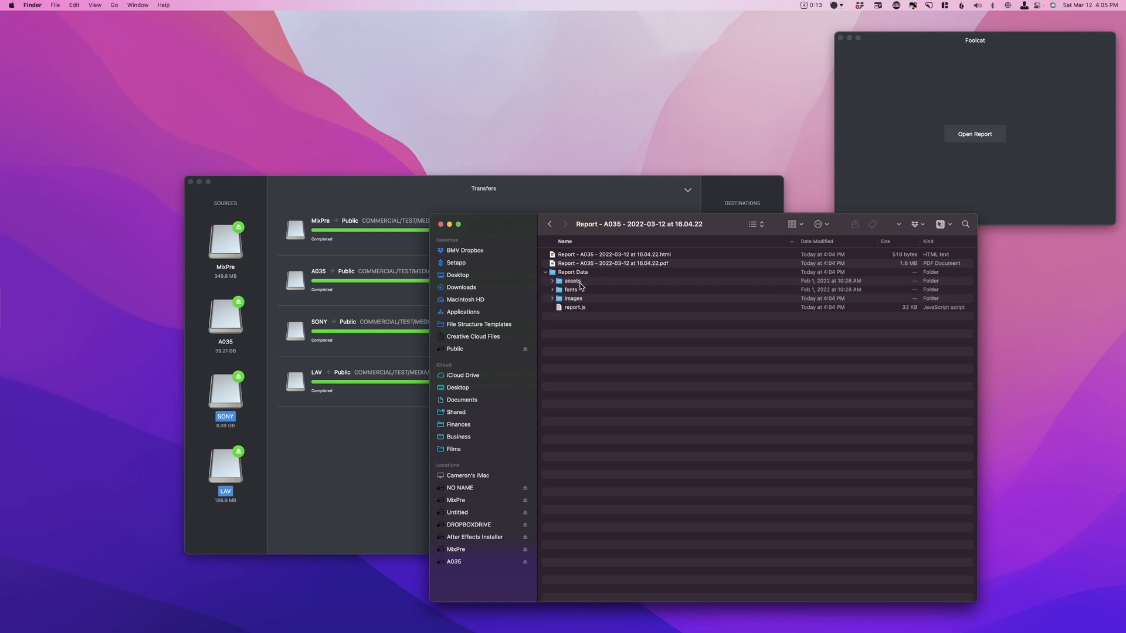
left_click(545, 272)
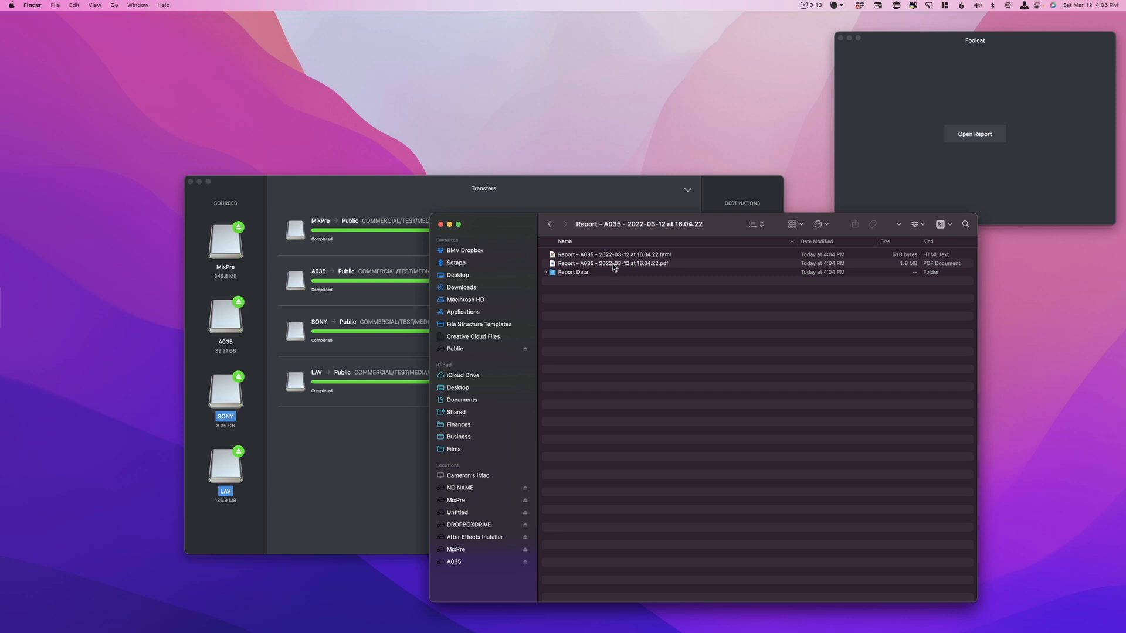
Open the A035 PDF report, enlarge its window, and examine the clip thumbnails and metadata through to the last page
double_click(614, 265)
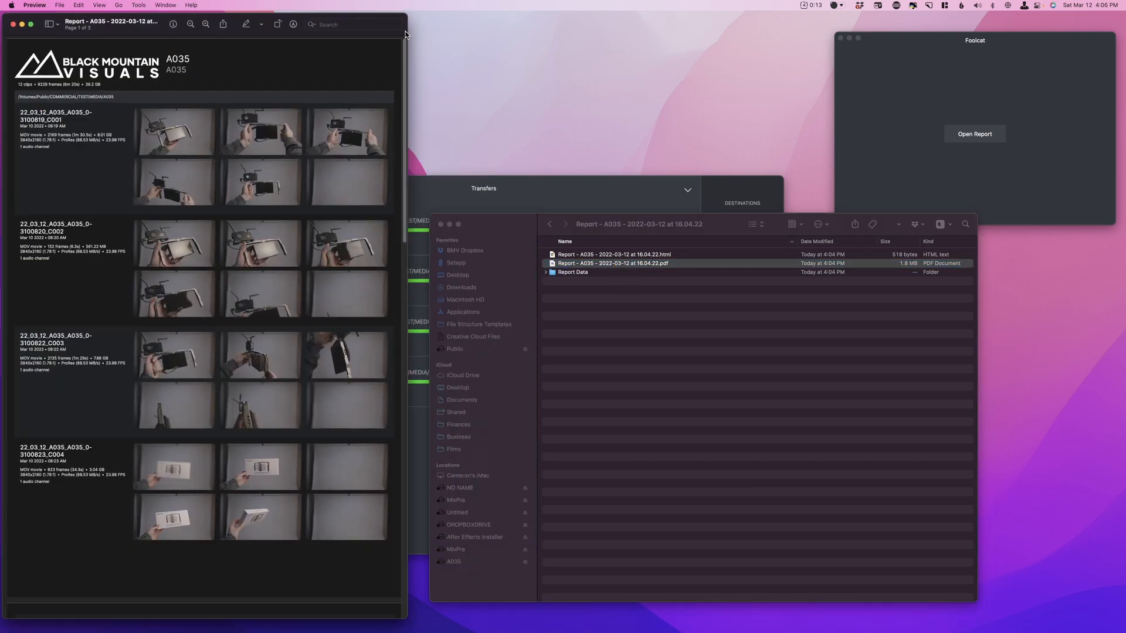
double_click(406, 31)
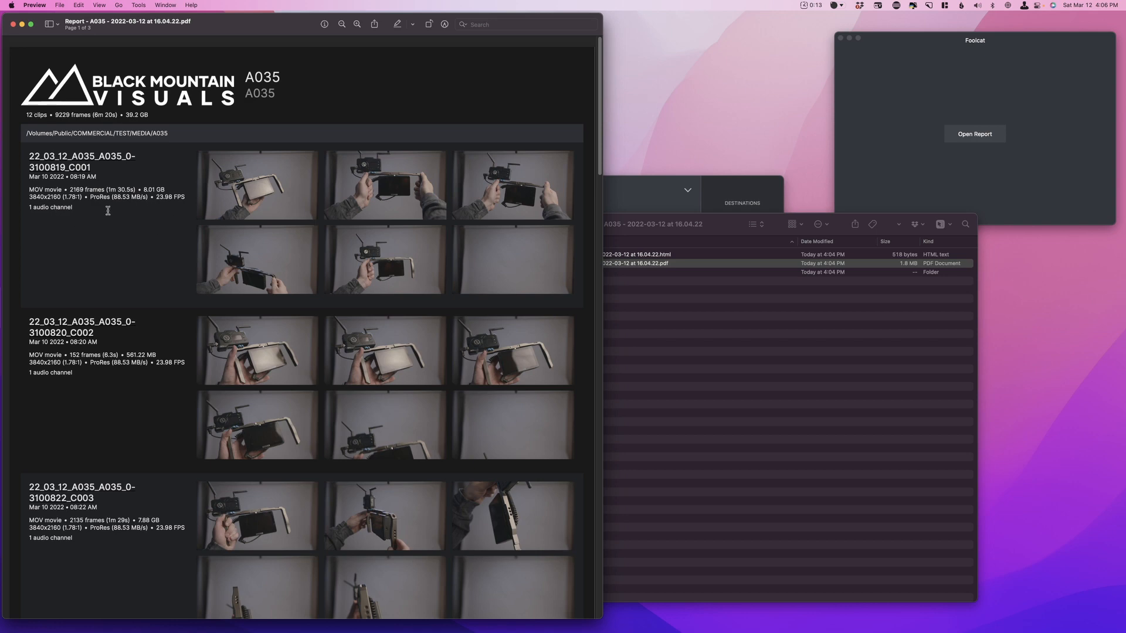
scroll(328, 281, "down", 5)
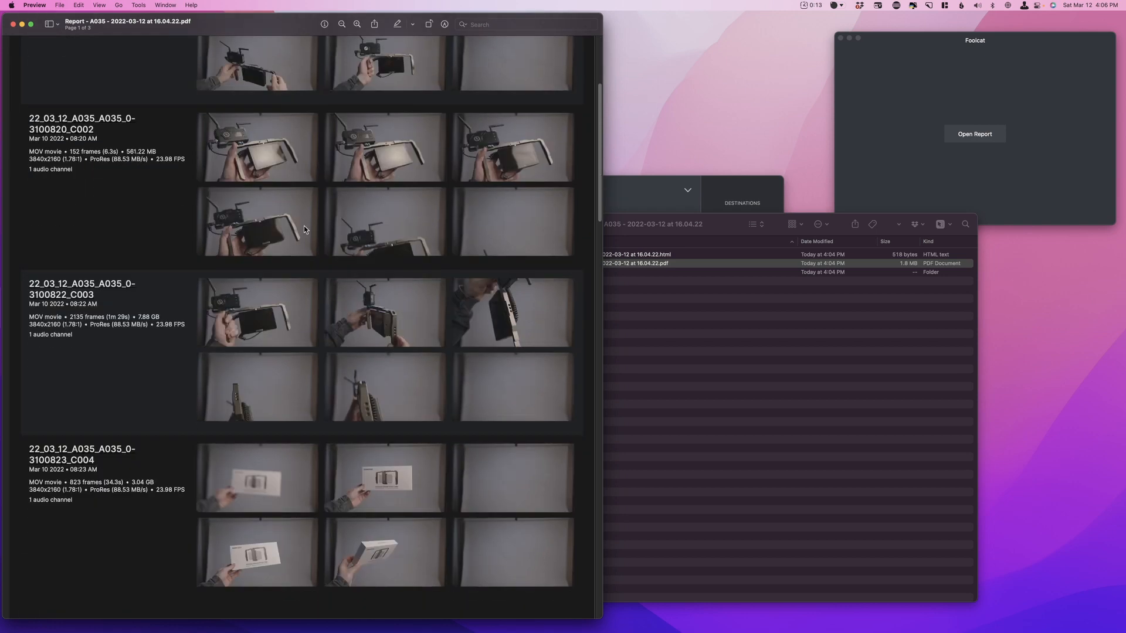
scroll(457, 386, "down", 18)
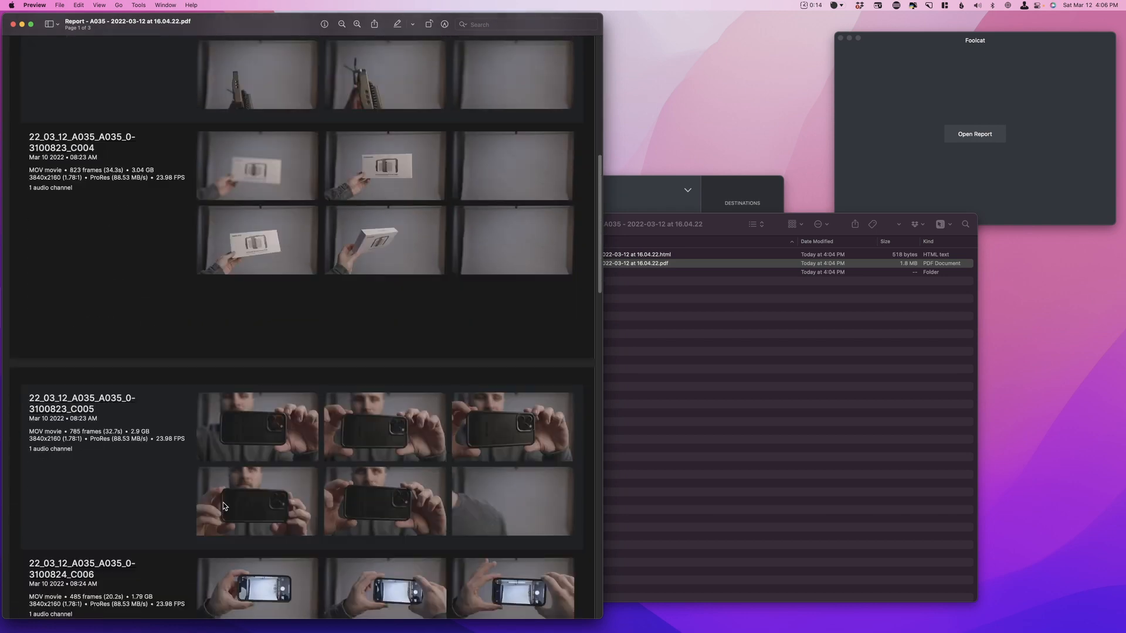
scroll(172, 398, "down", 17)
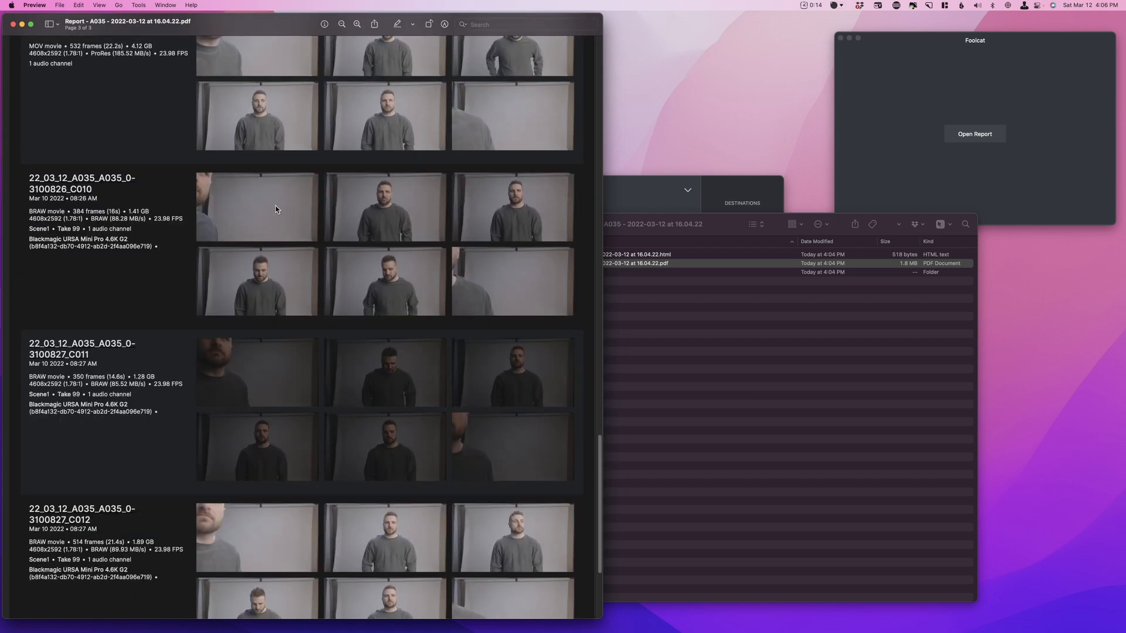
scroll(252, 437, "up", 20)
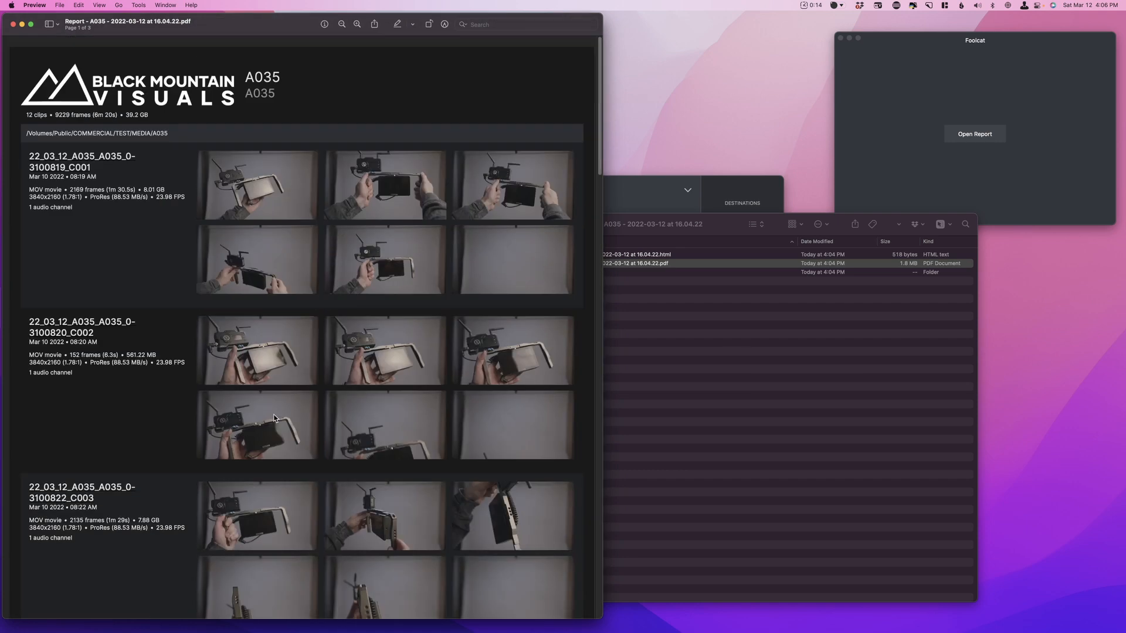
Minimize the Hedge window and switch to Foolcat
left_click(672, 405)
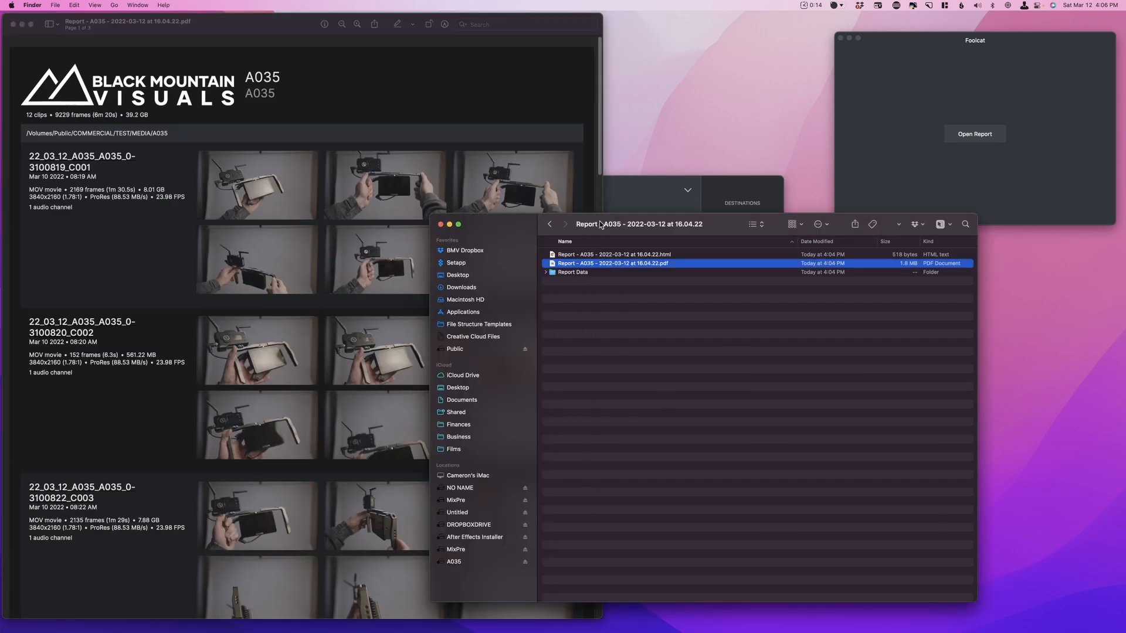
left_click(651, 200)
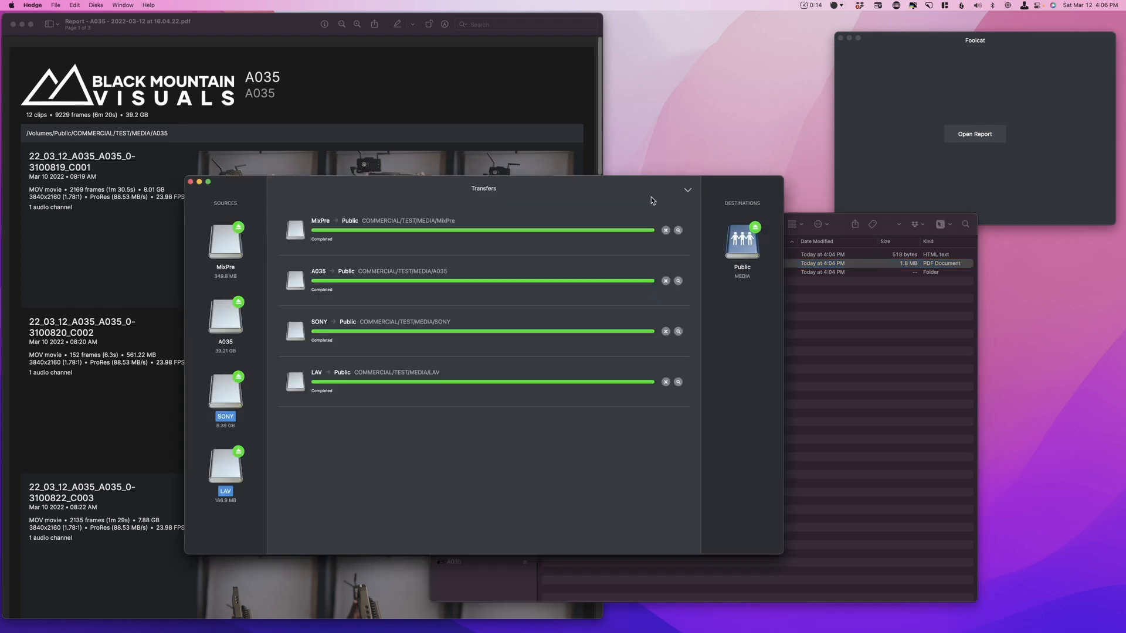
left_click(199, 182)
left_click(849, 208)
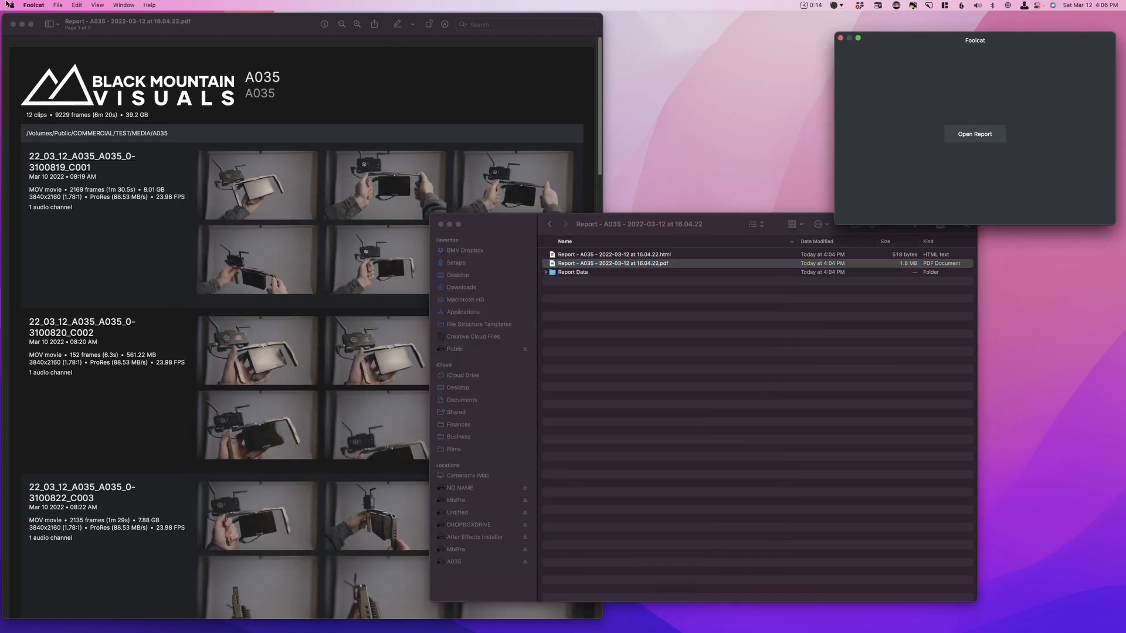
Review Foolcat's report and general settings in its preferences, including logo, report fields, thumbnails and PDF options, and close them
left_click(33, 5)
left_click(59, 44)
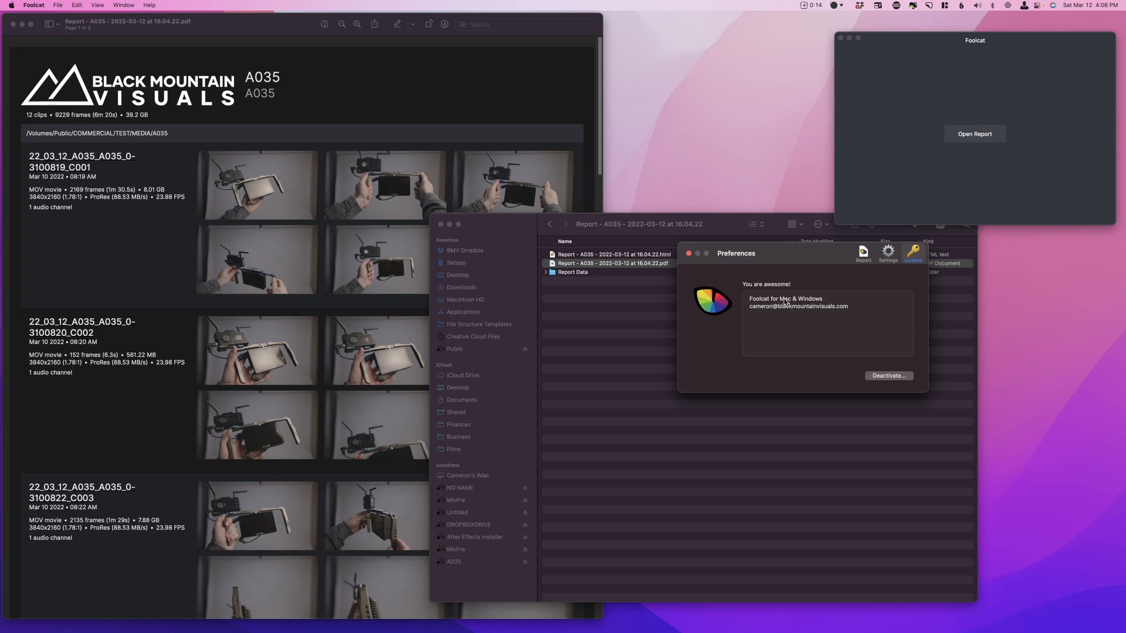
left_click(855, 296)
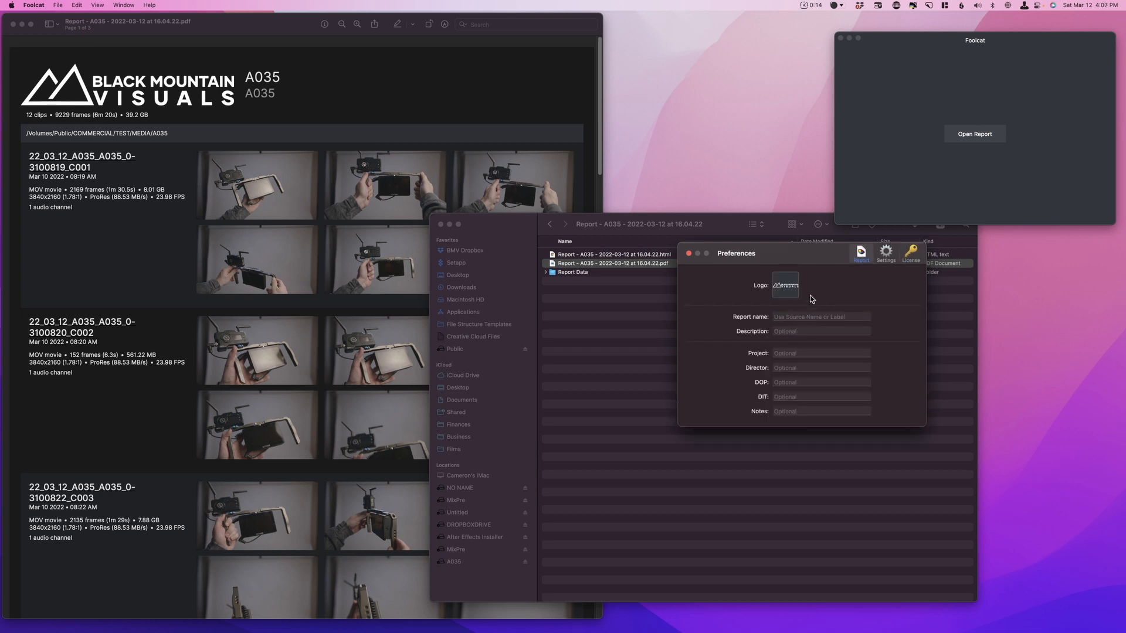
left_click_drag(809, 259, 775, 314)
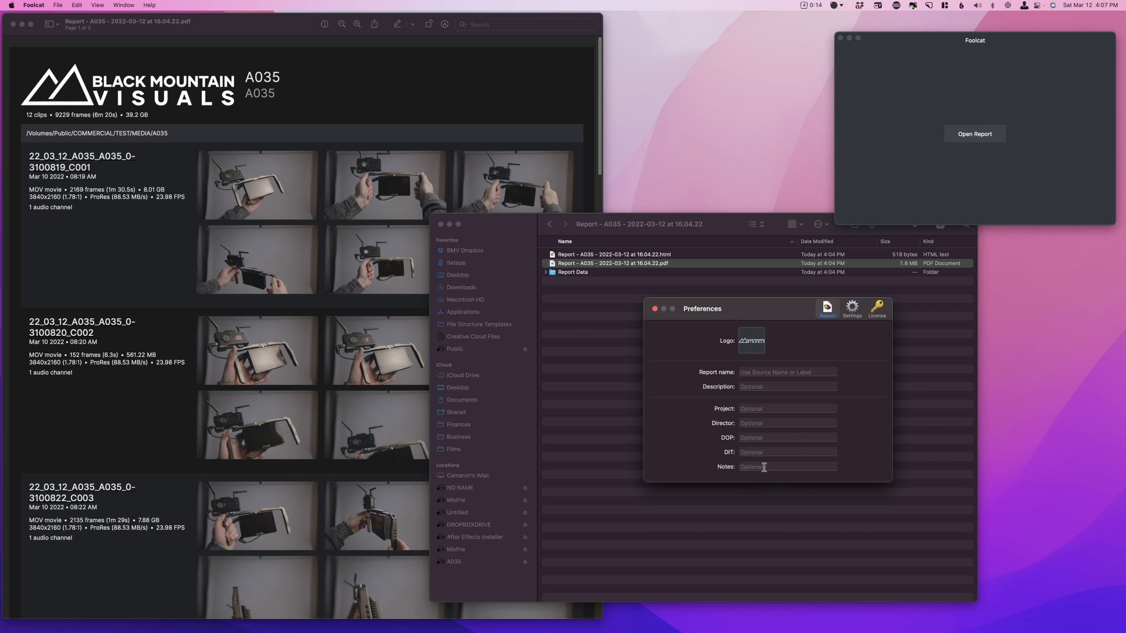
left_click(852, 309)
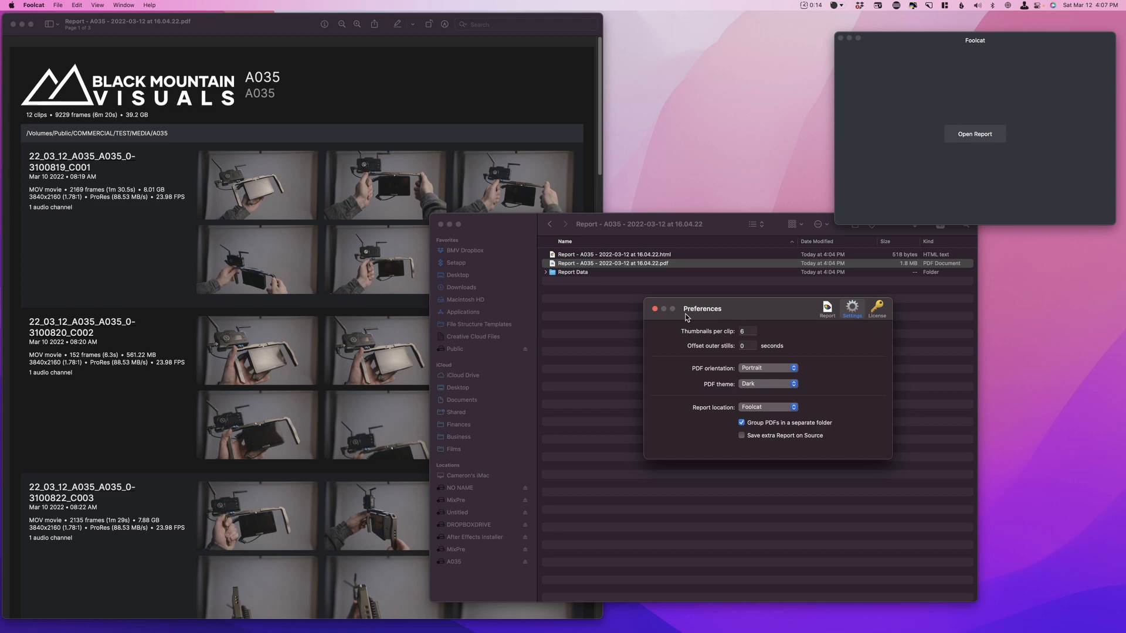
left_click(655, 309)
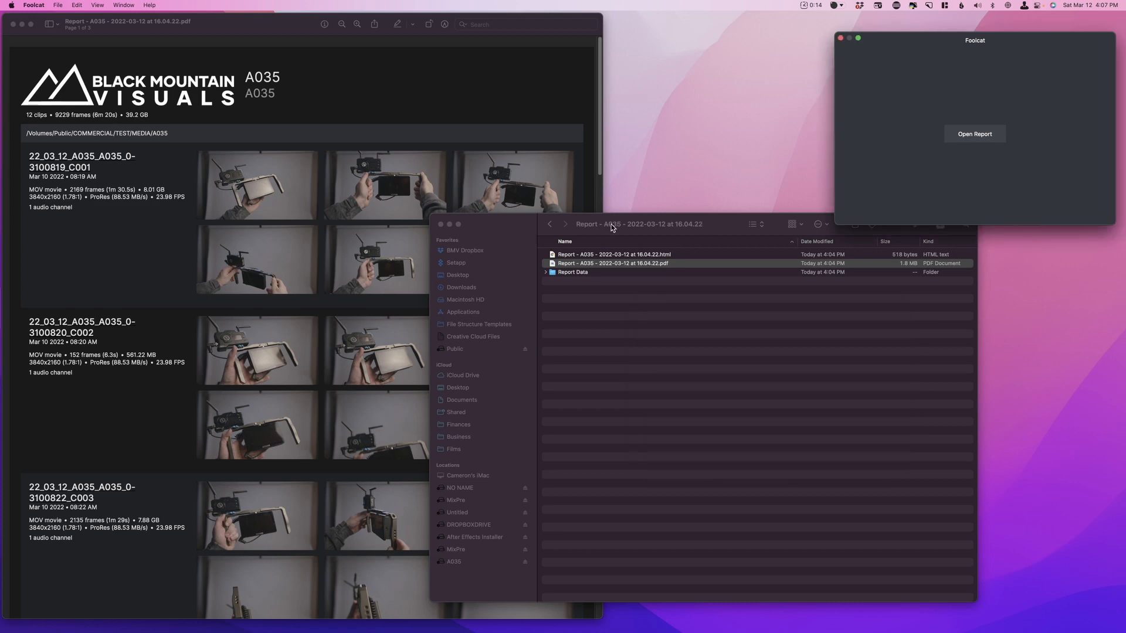
Open the A035 HTML report in Chrome, look through its clips from start to end, and close the browser window
left_click(713, 318)
left_click(685, 256)
double_click(685, 256)
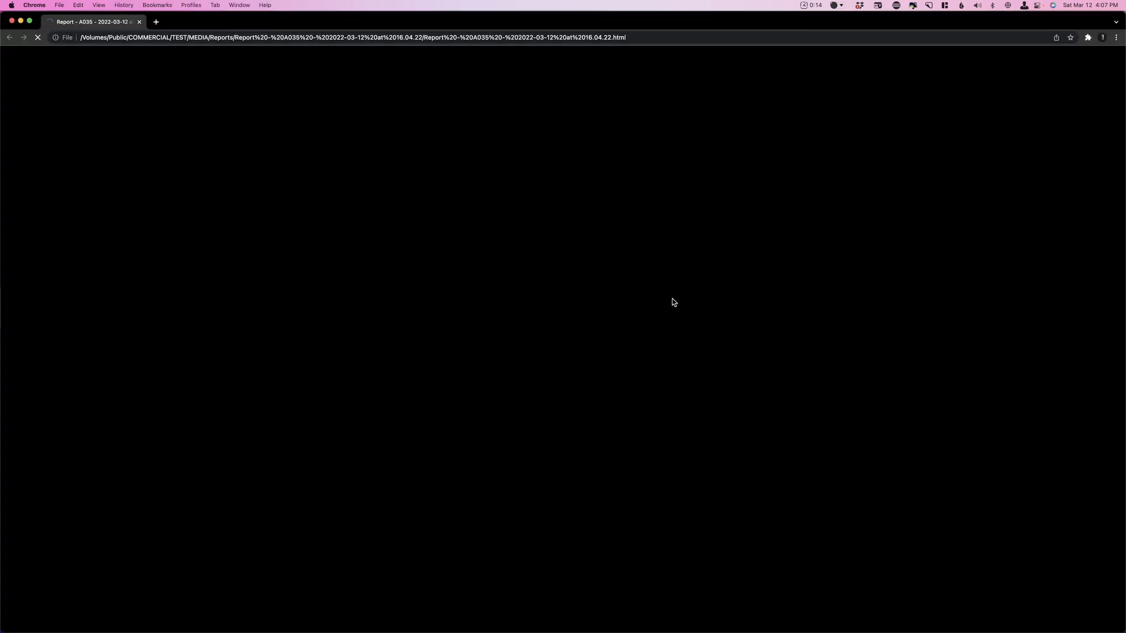
scroll(454, 356, "down", 15)
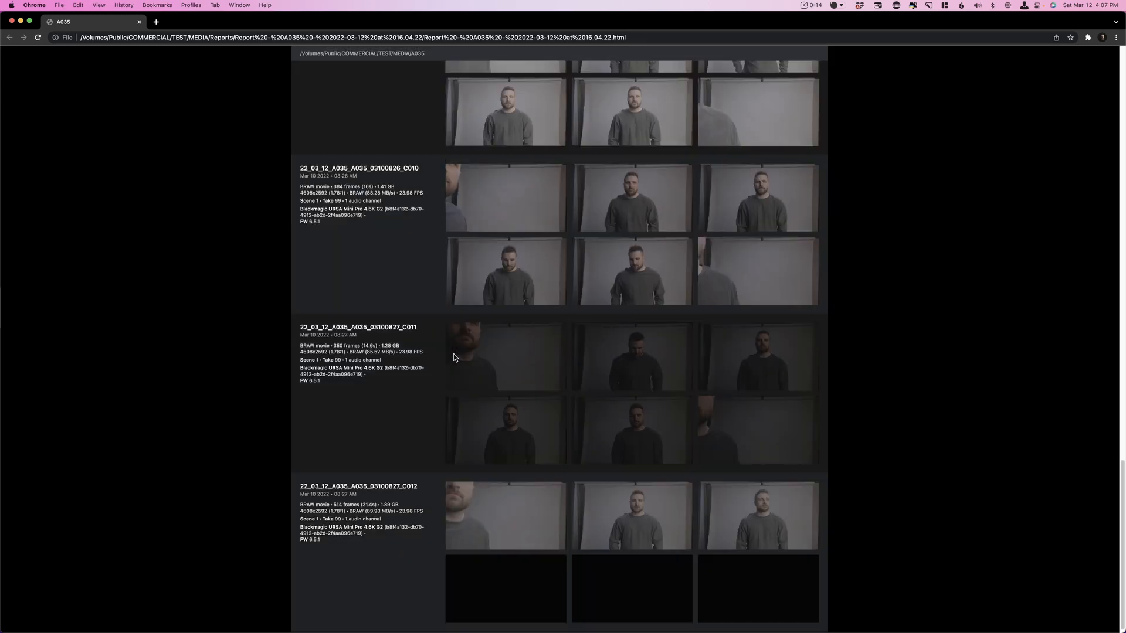
scroll(454, 356, "up", 15)
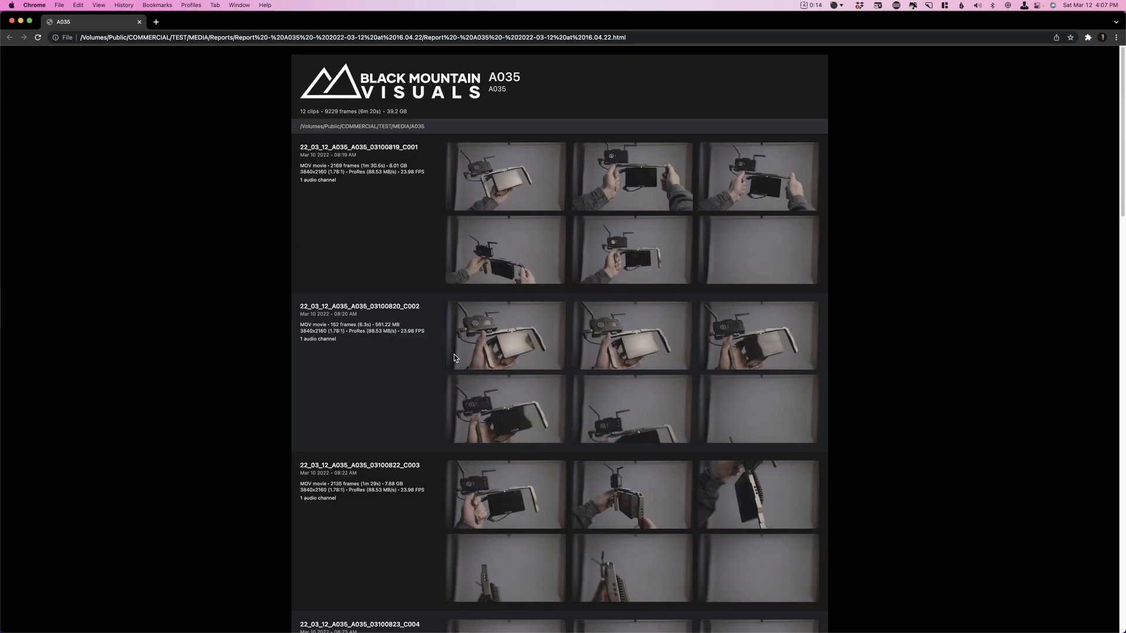
left_click(12, 21)
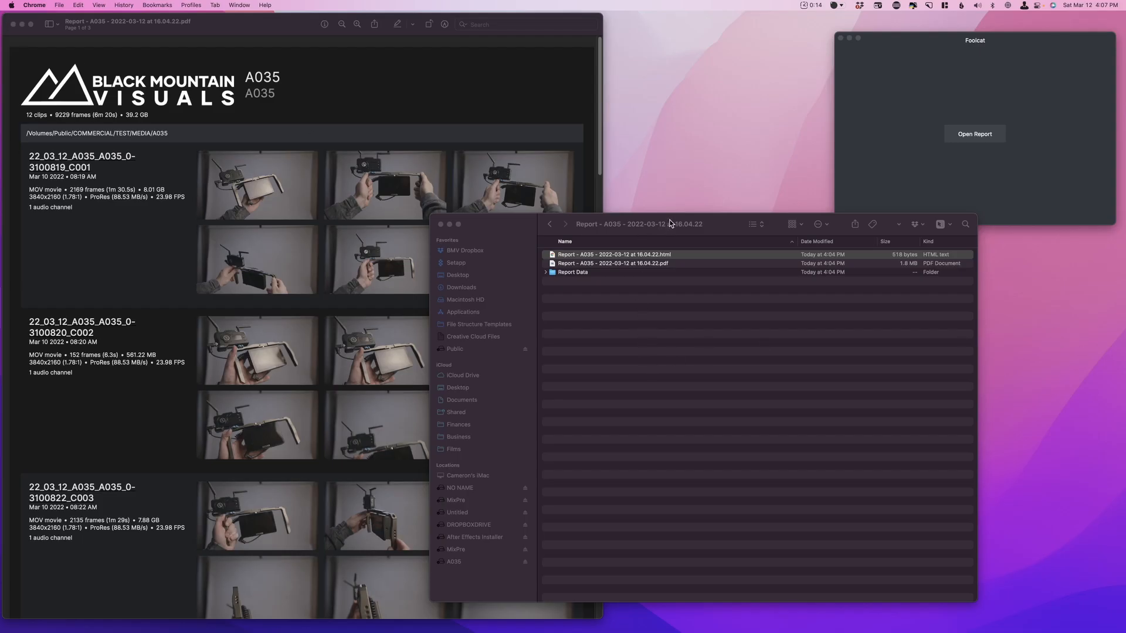
Shrink the Finder window and place it beside the PDF report, below the Foolcat window
left_click_drag(672, 223, 782, 236)
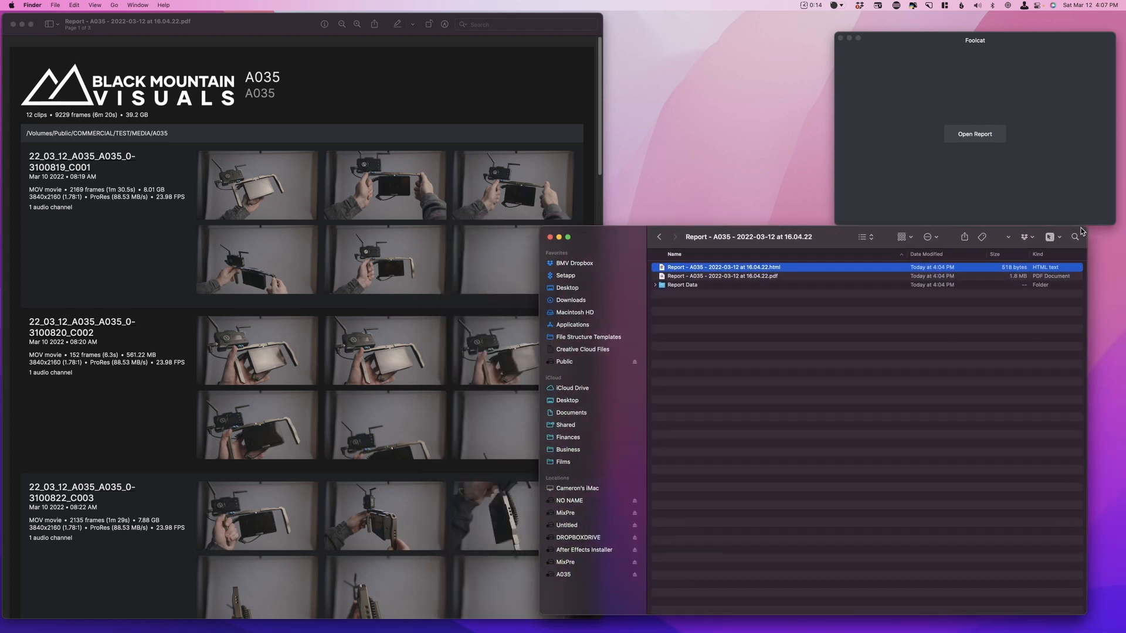
left_click_drag(1081, 229, 1026, 274)
left_click_drag(732, 284, 799, 272)
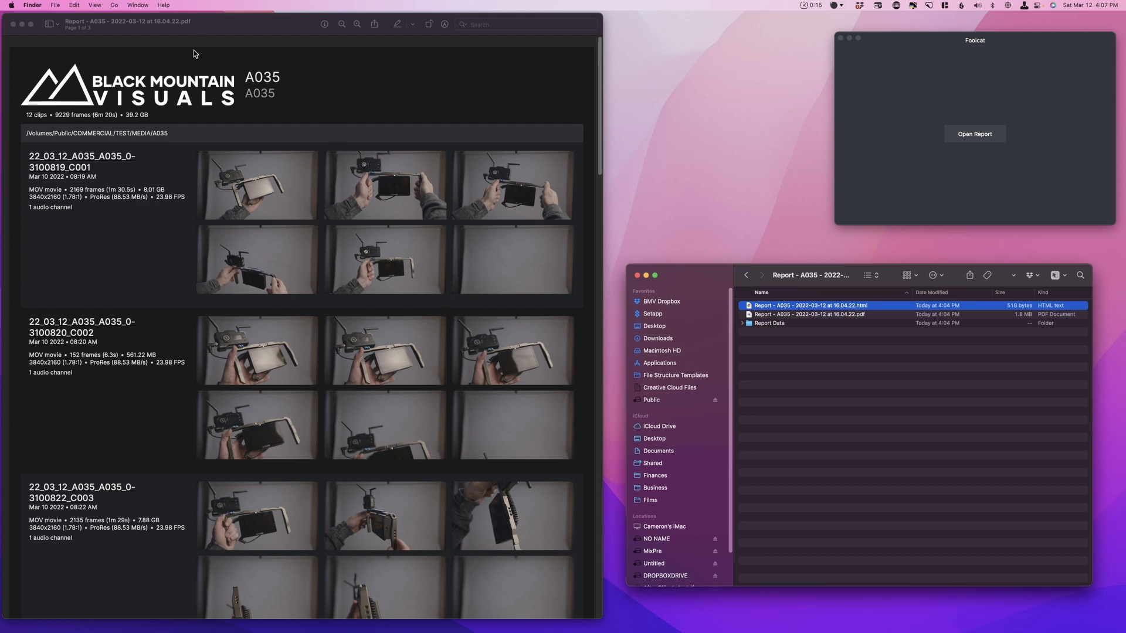
Examine the A035 PDF report's clip details and thumbnails from the first clip to C012, and return to its first page
scroll(299, 305, "down", 20)
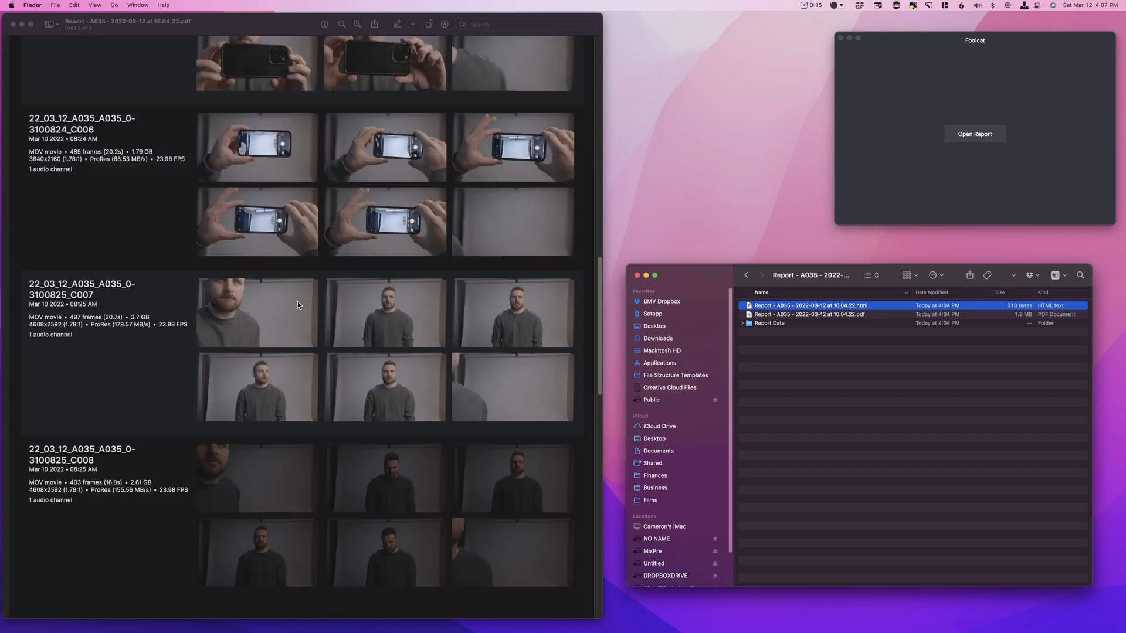
scroll(297, 305, "up", 20)
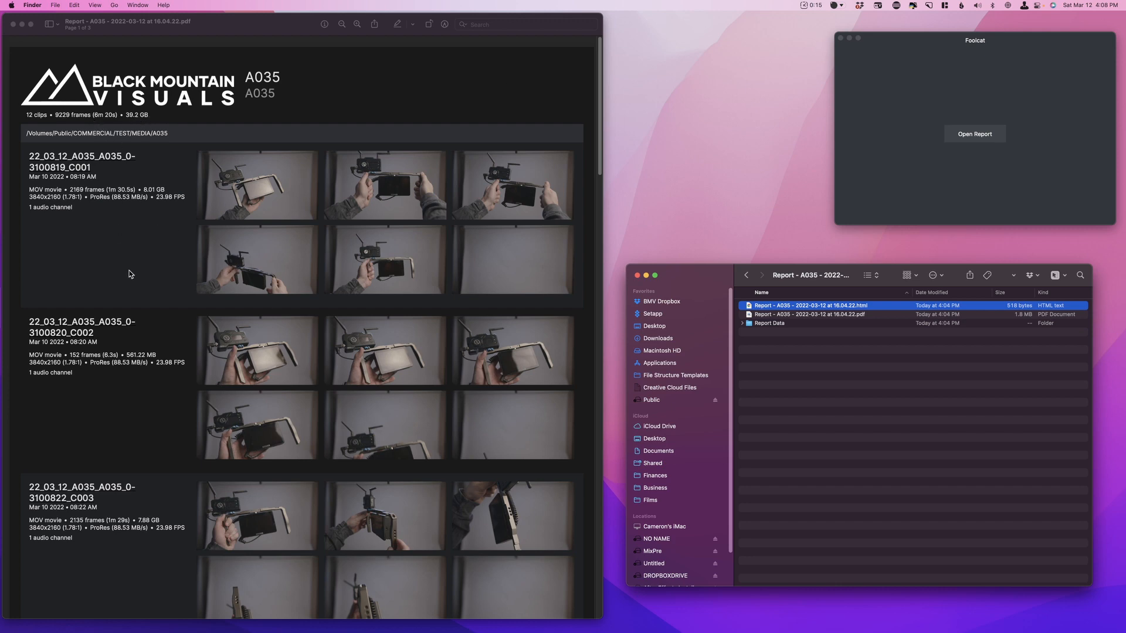
scroll(130, 273, "down", 20)
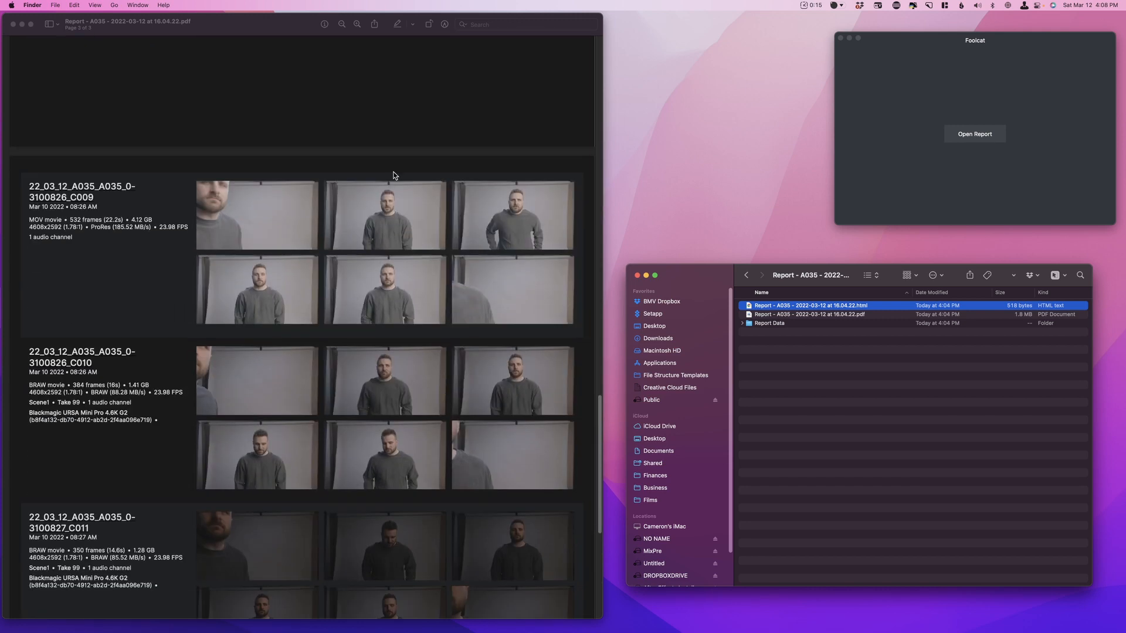
scroll(411, 426, "down", 10)
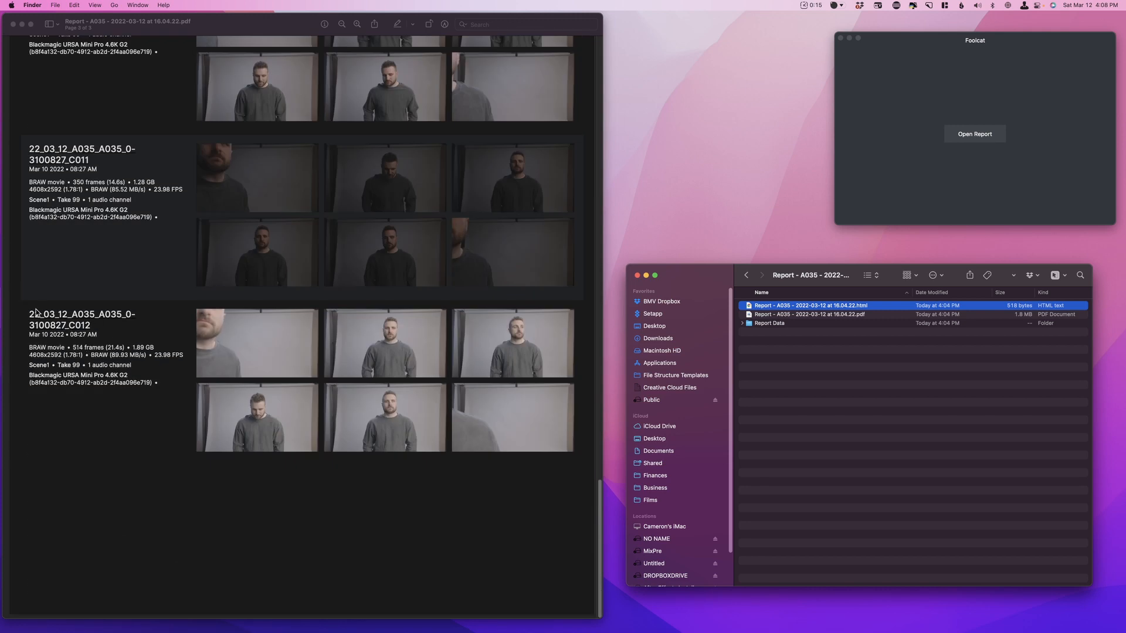
scroll(117, 310, "up", 20)
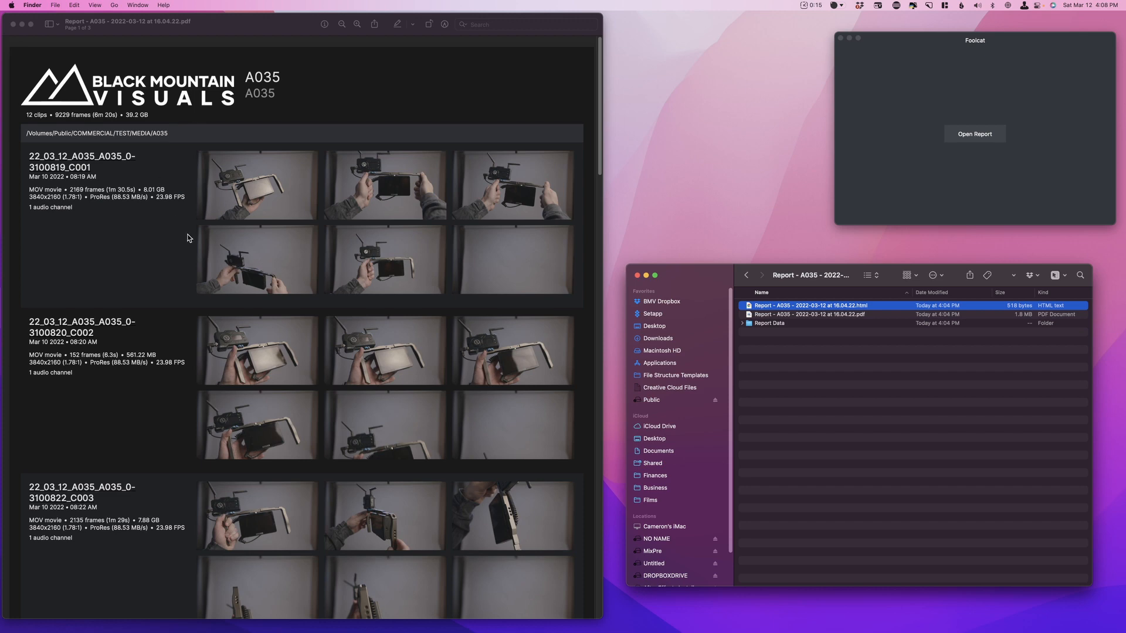
scroll(150, 486, "down", 20)
scroll(294, 371, "up", 20)
Reposition and enlarge the Finder window beside the PDF report, and look through the report's clips down to C012
left_click_drag(849, 274, 832, 256)
left_click(1068, 567)
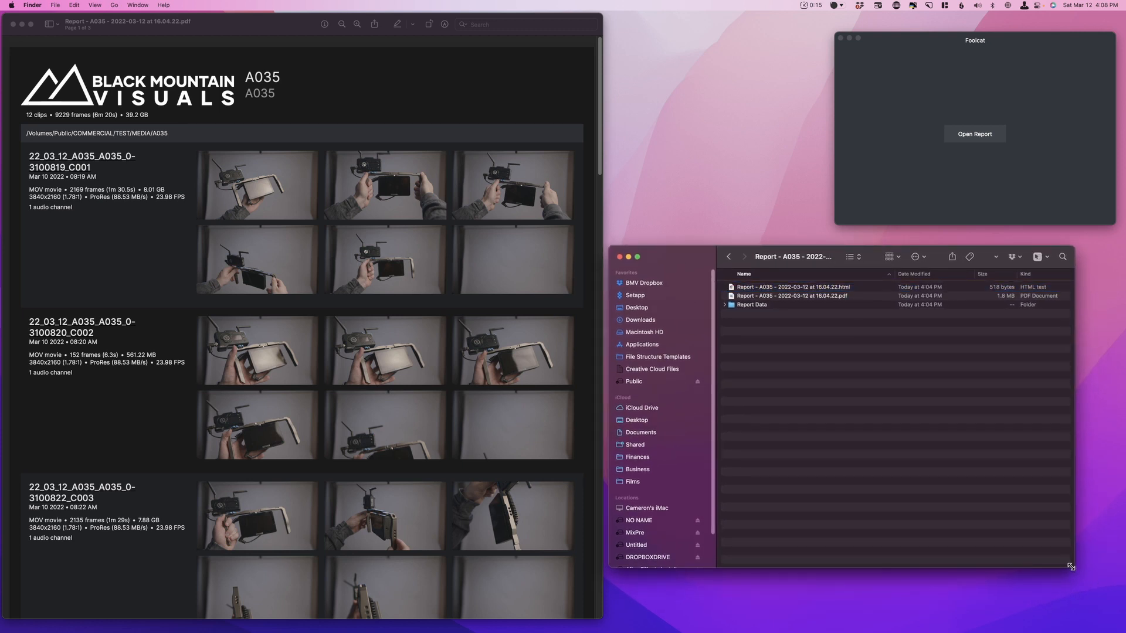
left_click_drag(1071, 567, 1107, 602)
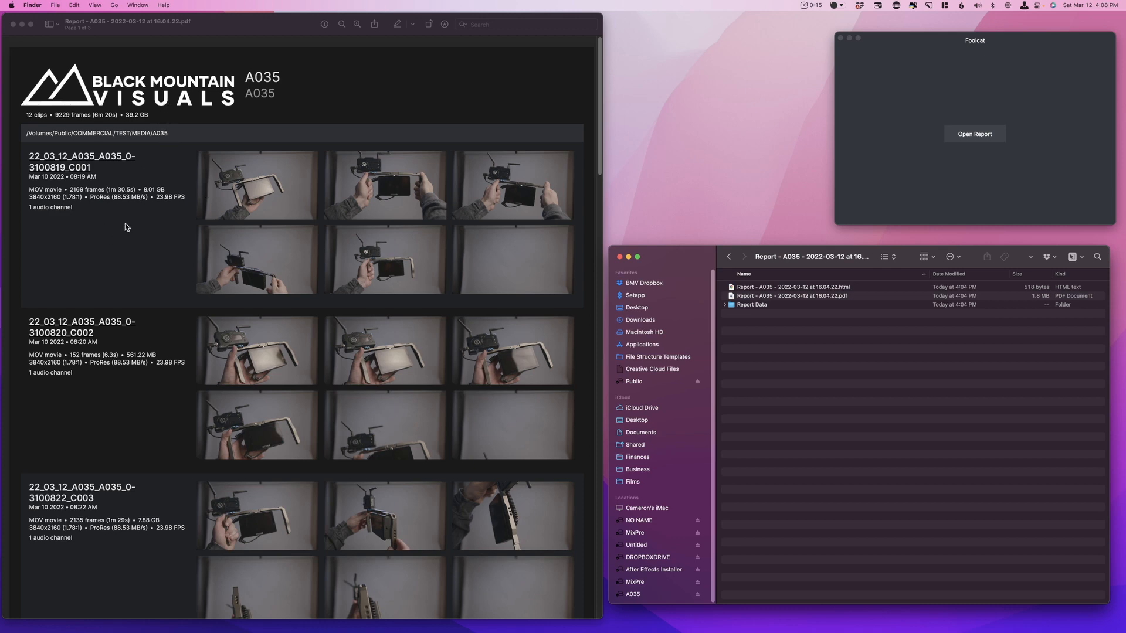
scroll(145, 396, "down", 5)
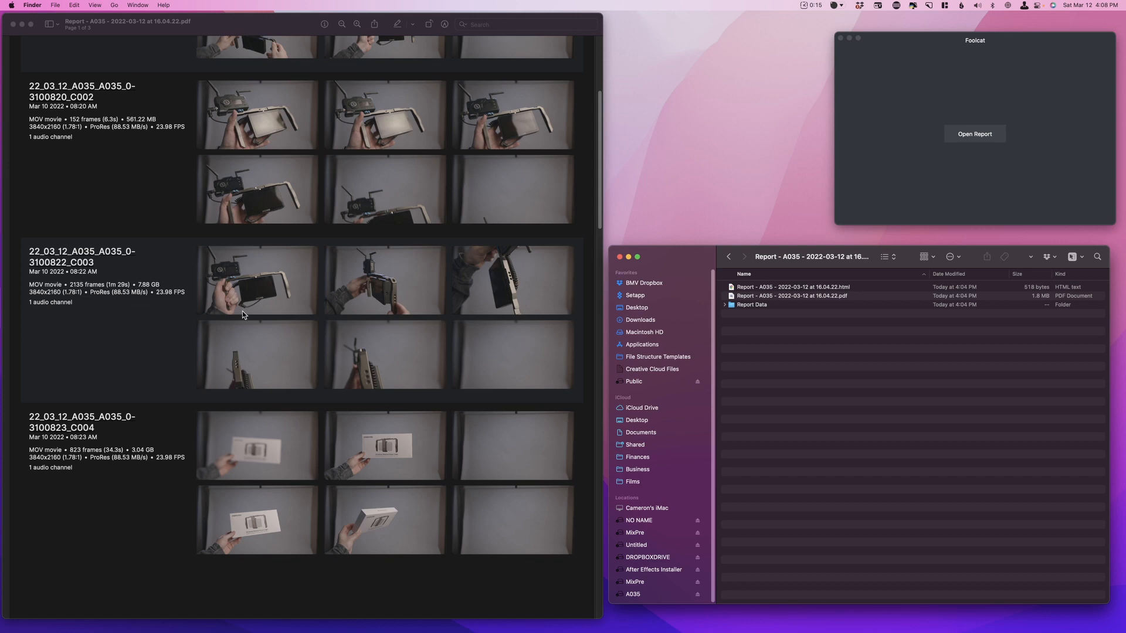
scroll(427, 371, "down", 15)
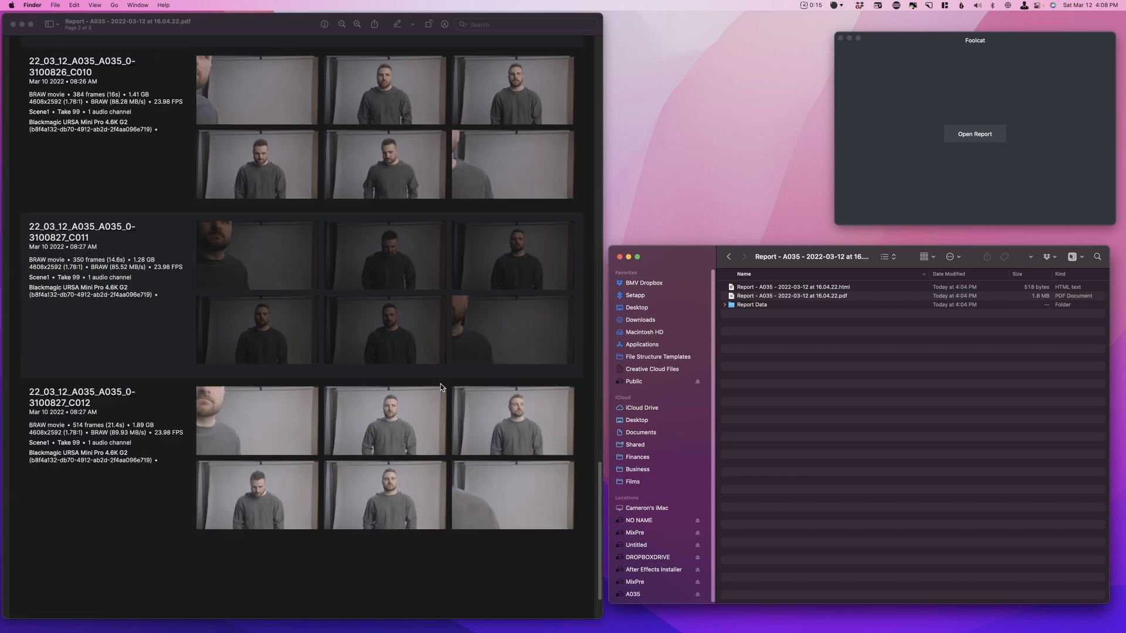
Review the A035 PDF report again from its header and first clips to C012, and return to its first page
scroll(445, 386, "up", 20)
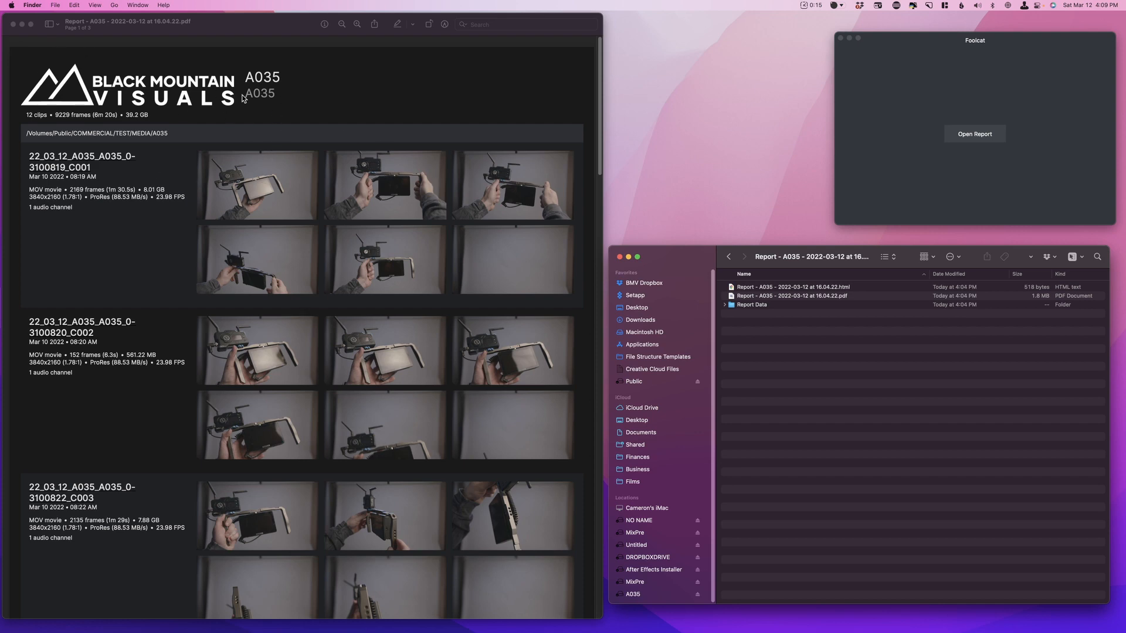
scroll(483, 331, "down", 20)
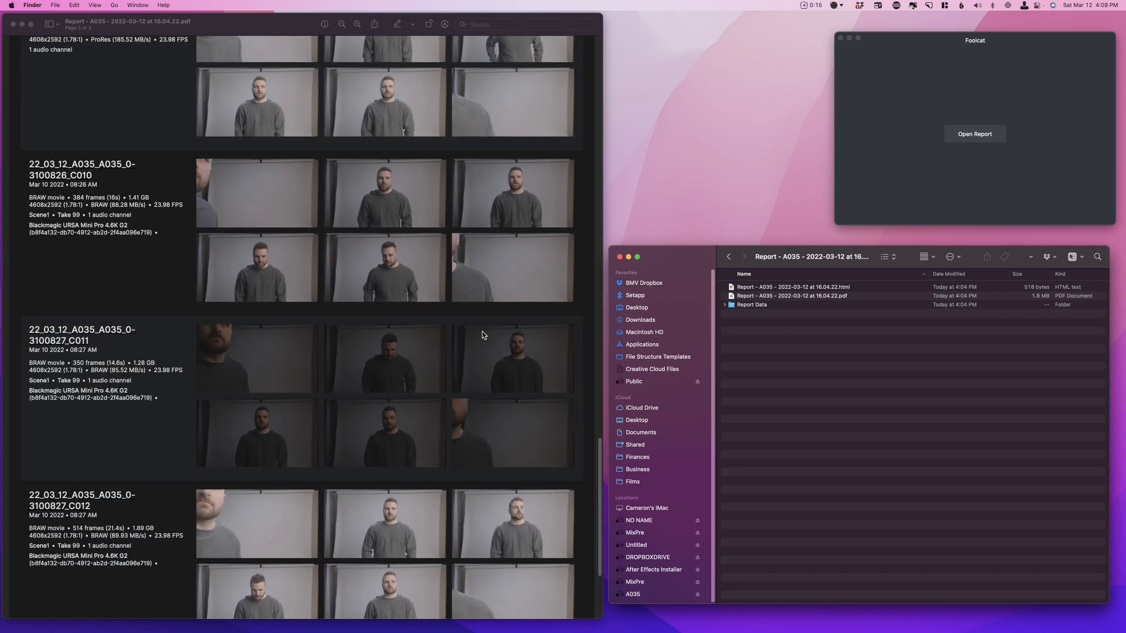
scroll(489, 344, "up", 20)
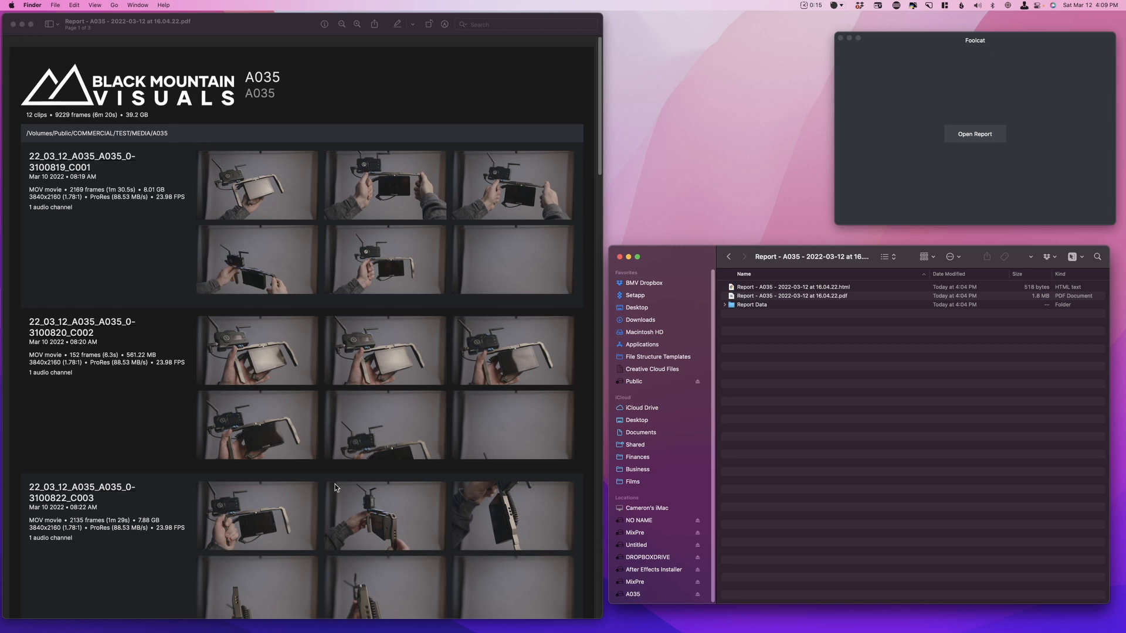
Bring the Hedge transfers window back on screen and arrange it side by side with the Foolcat window
left_click(690, 609)
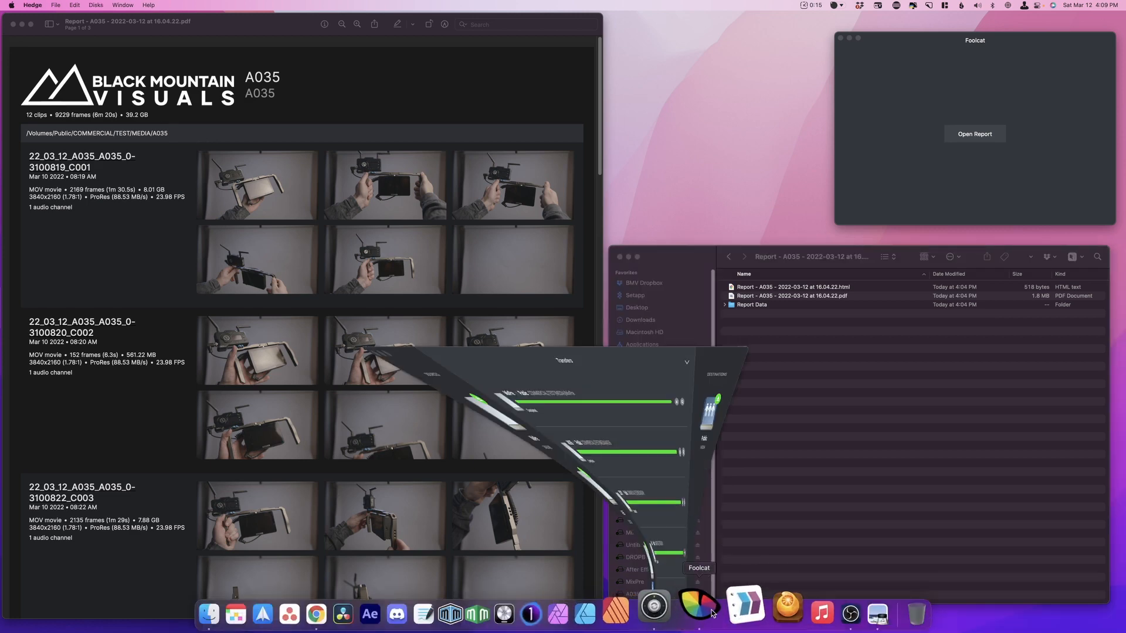
left_click_drag(936, 56, 860, 226)
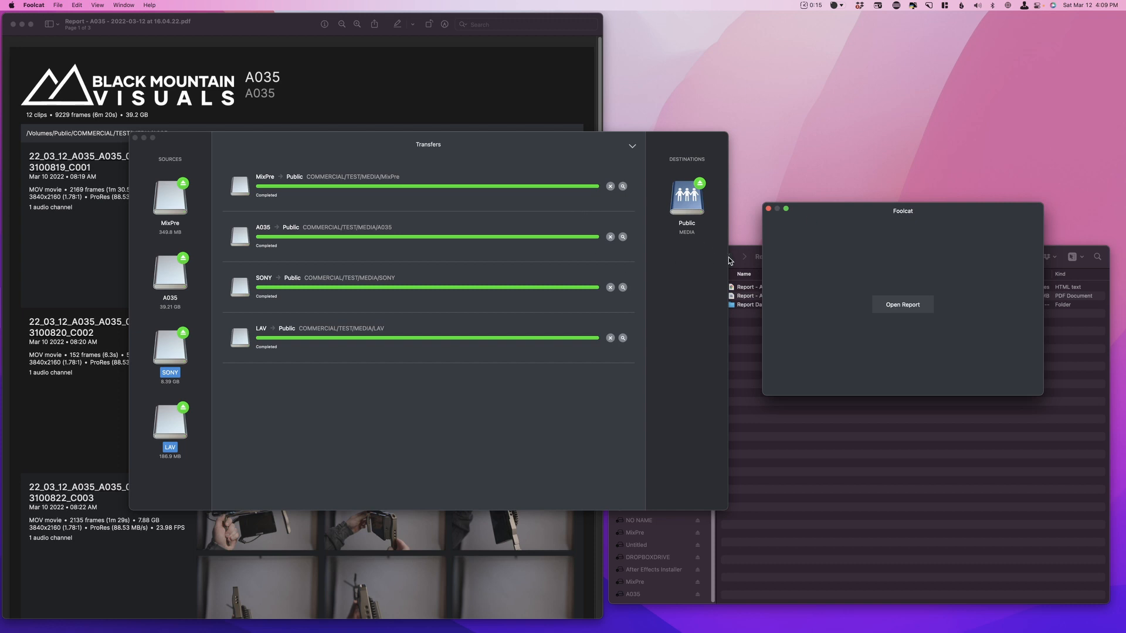
left_click_drag(846, 238, 817, 269)
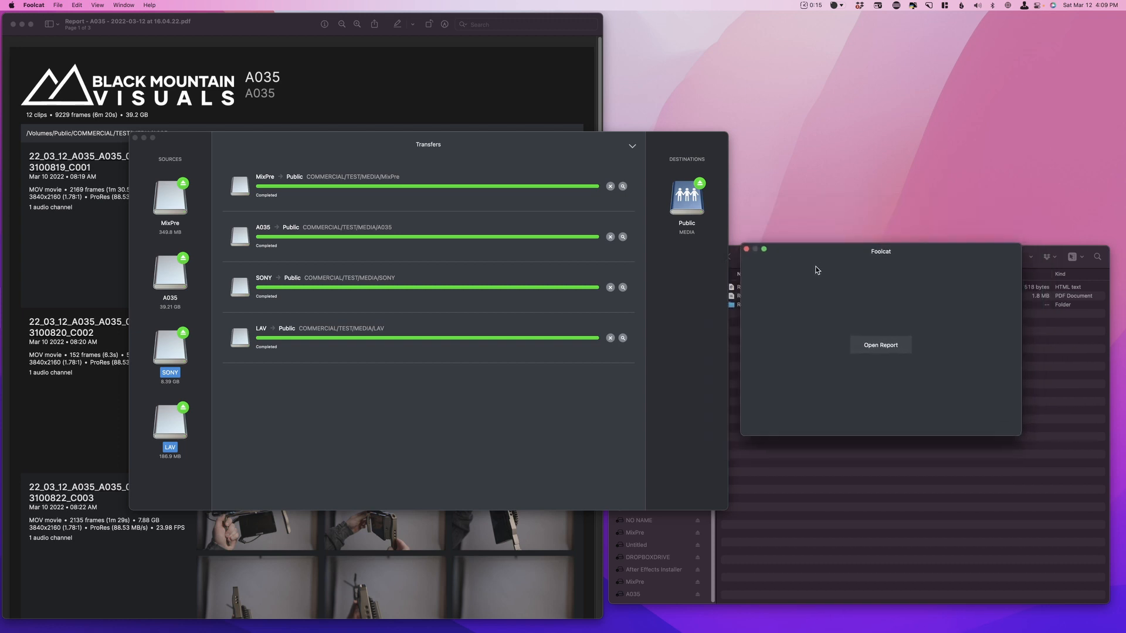
left_click_drag(576, 140, 521, 146)
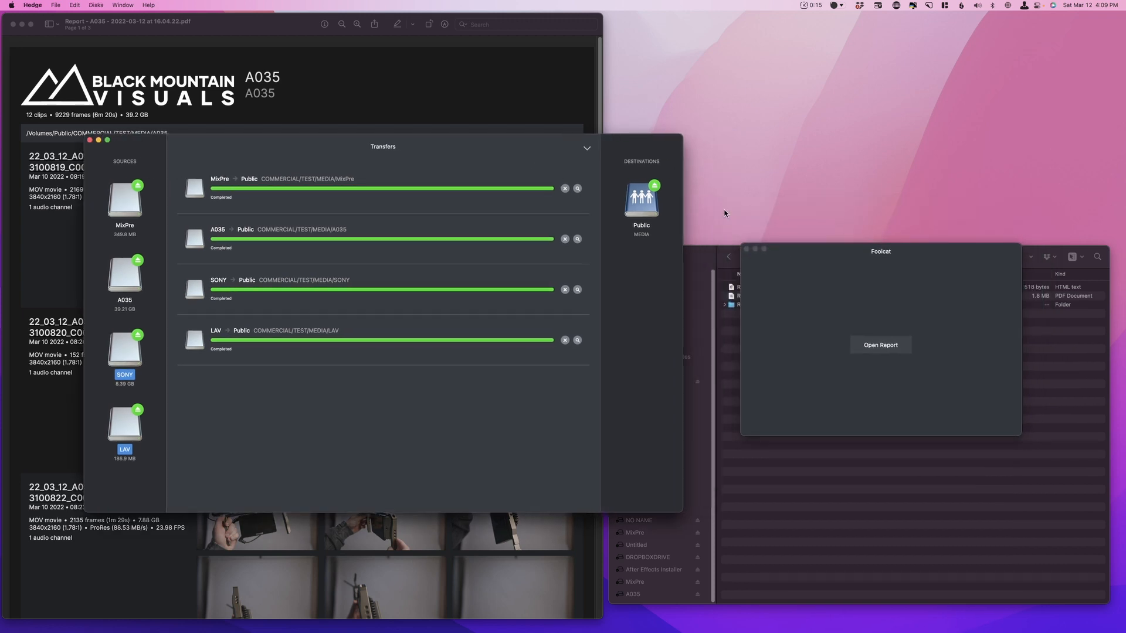